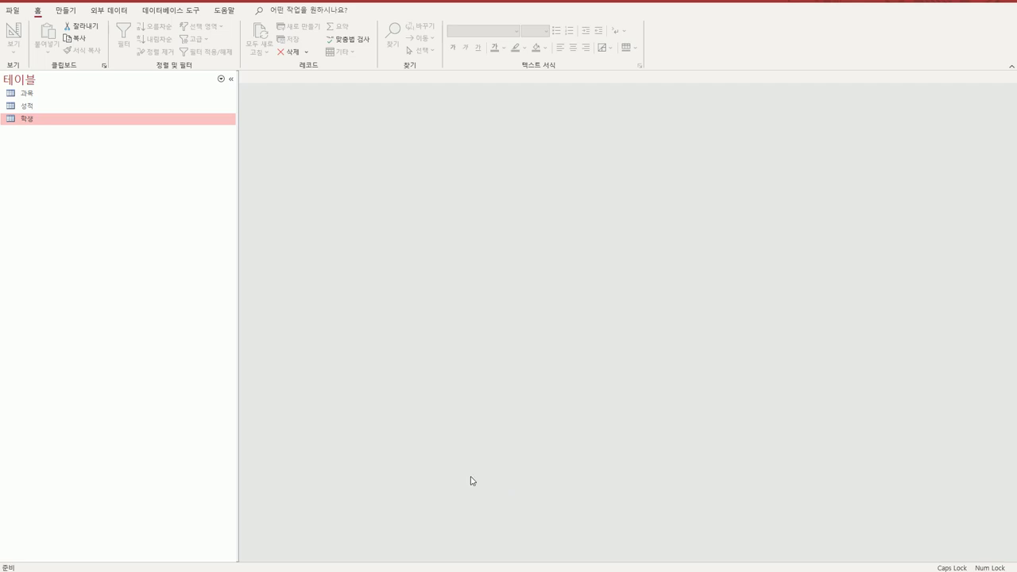
Step: Open the 성적 table in design view and make 학번 and 과목코드 its composite primary key
click(37, 106)
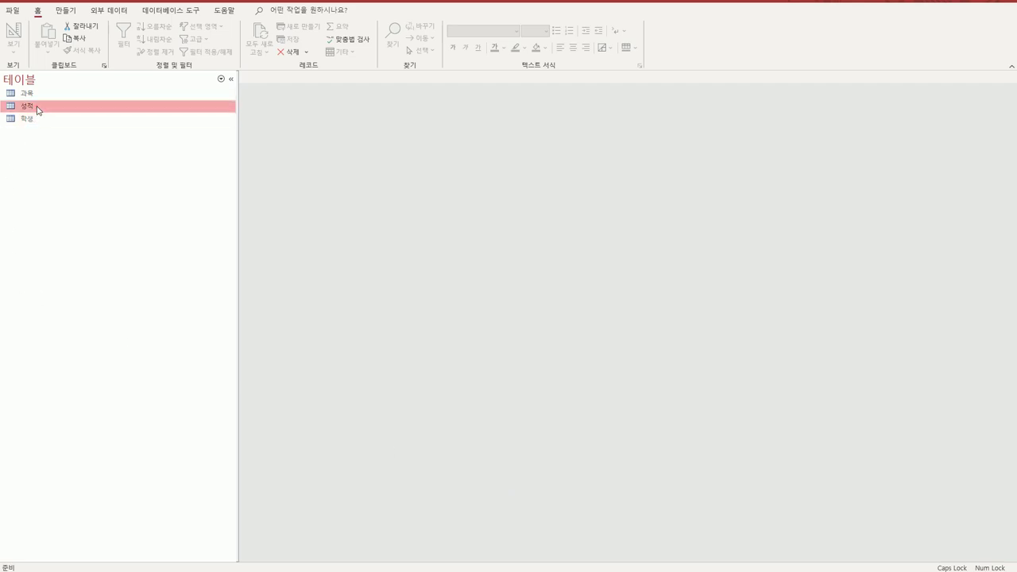
right_click(37, 108)
click(89, 129)
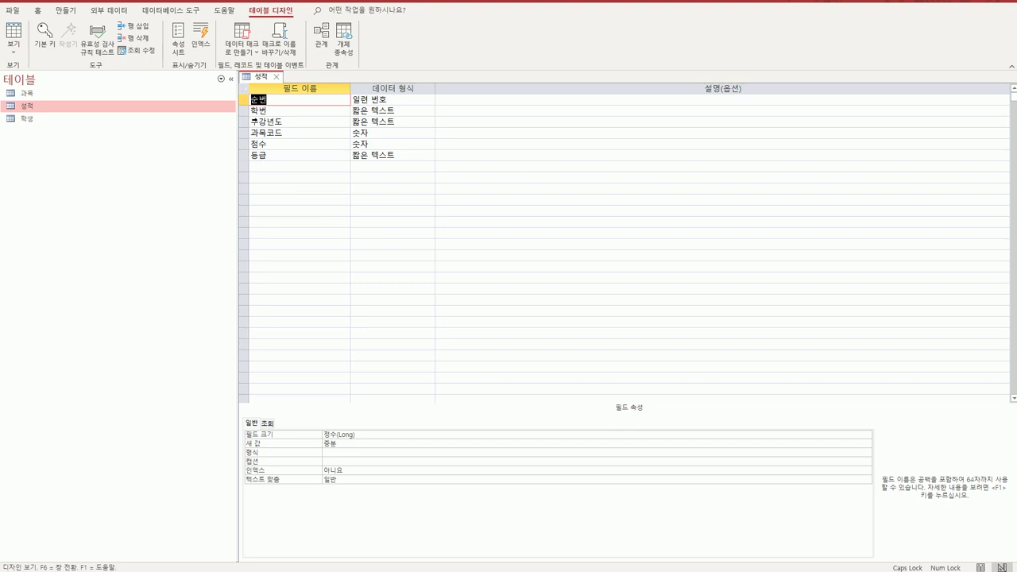
click(244, 111)
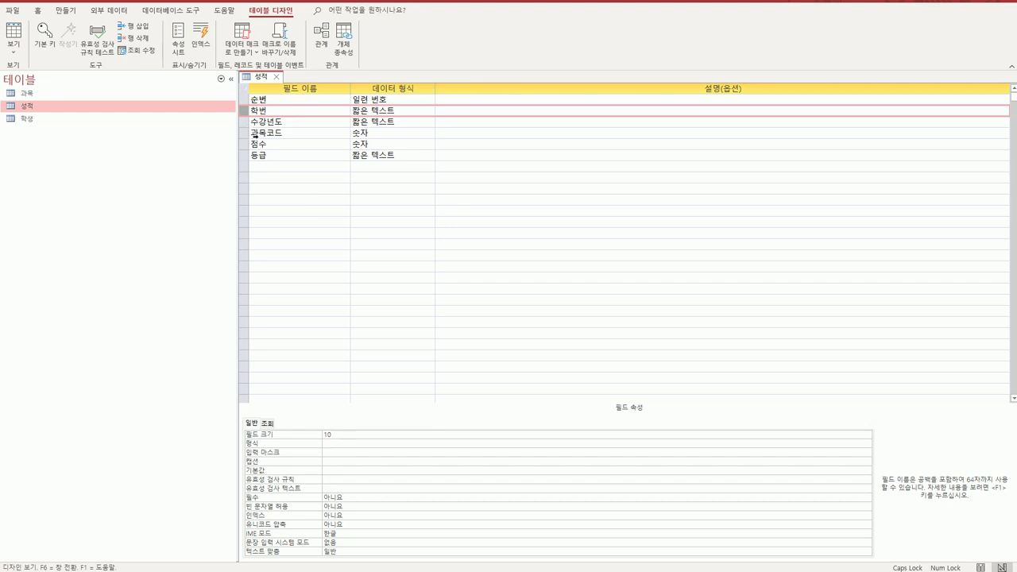
click(245, 132)
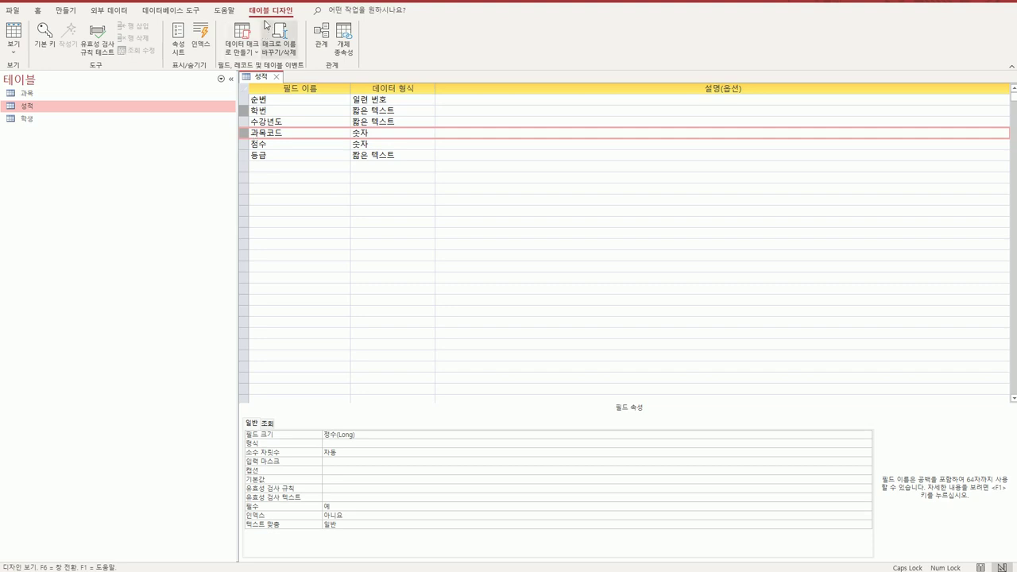
click(44, 35)
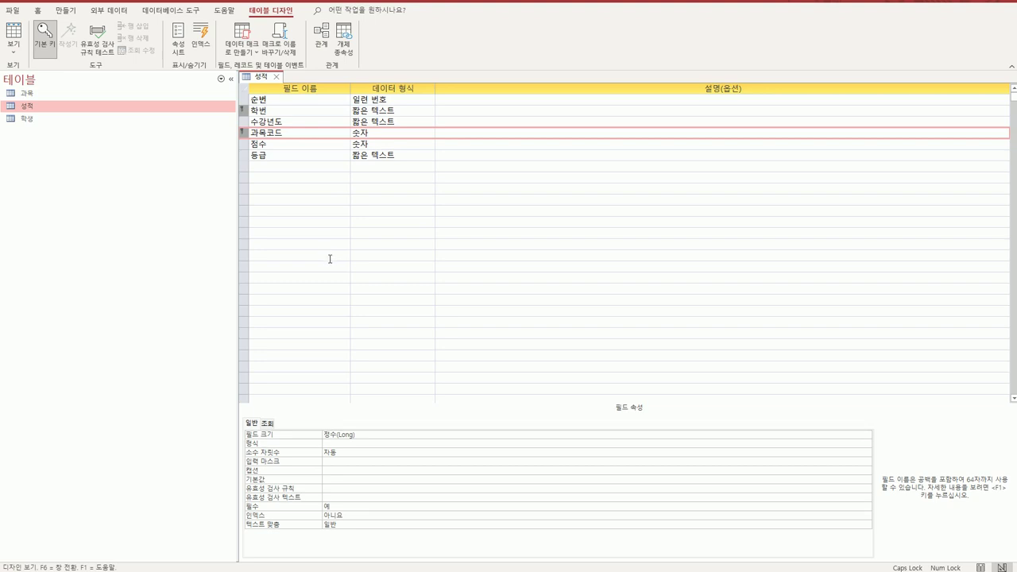
Step: Set the default value of the 수강년도 field to =YEAR(DATE()) so it fills in the current year
click(294, 124)
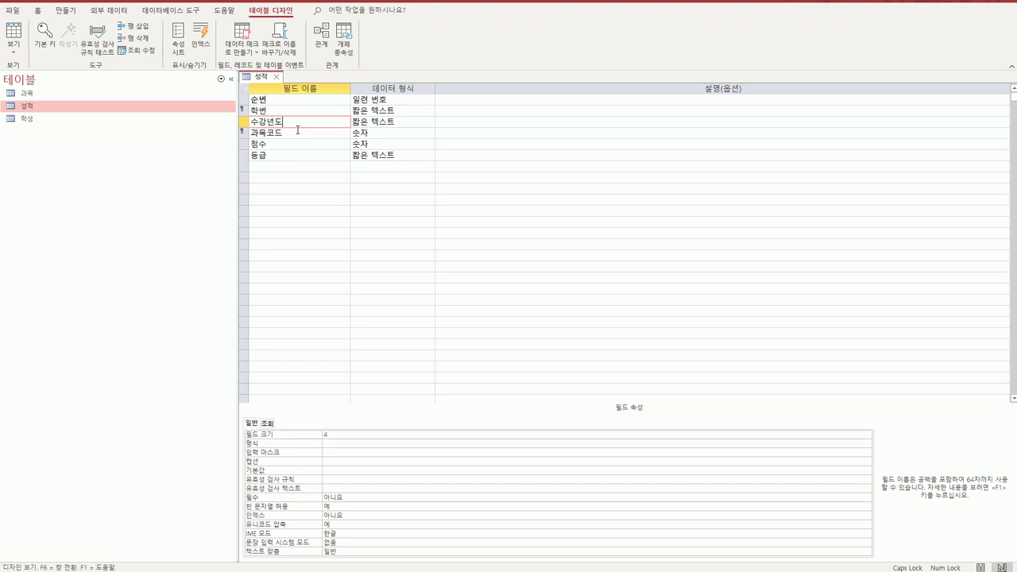
click(346, 473)
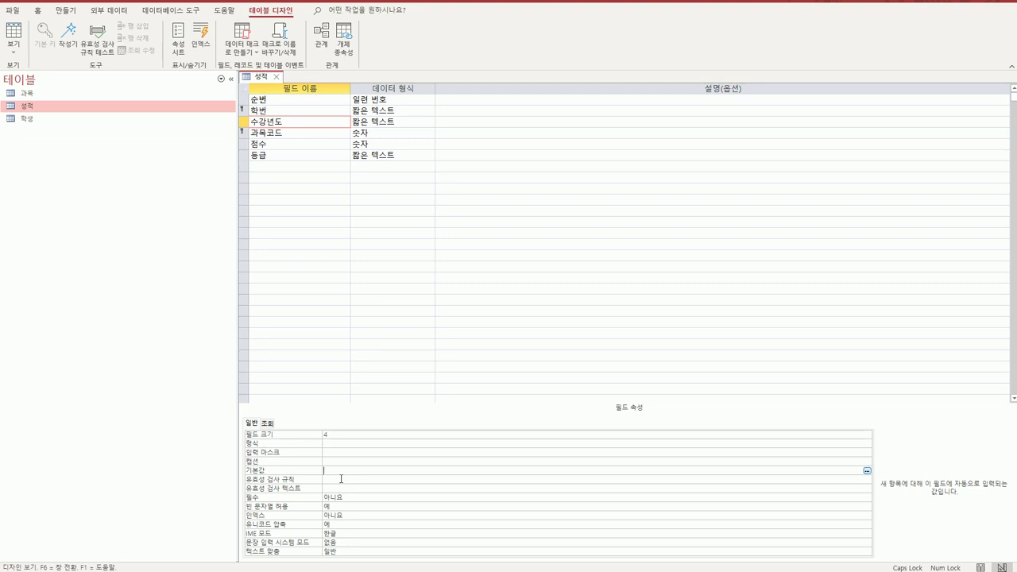
key(shift+F2)
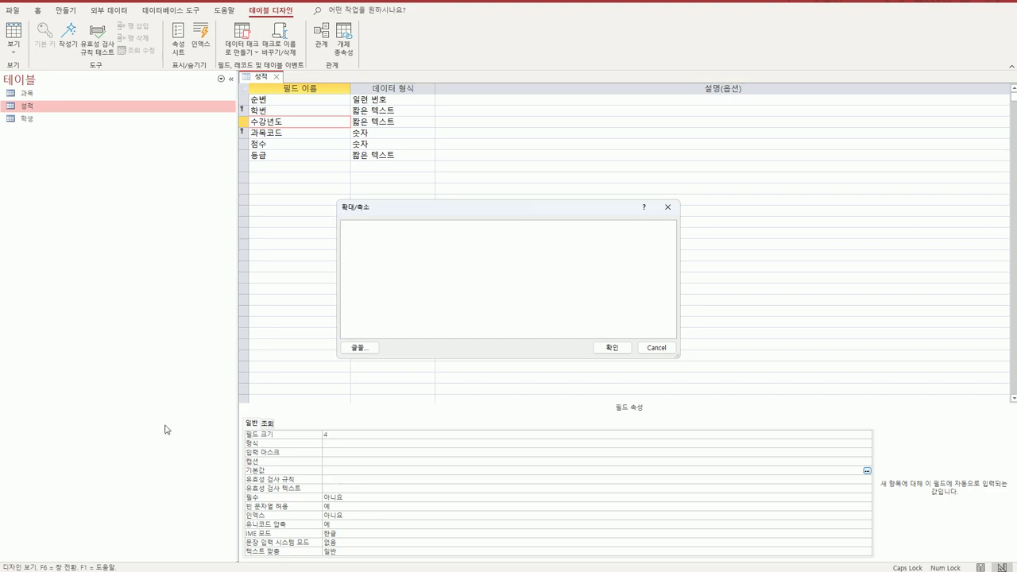
click(368, 350)
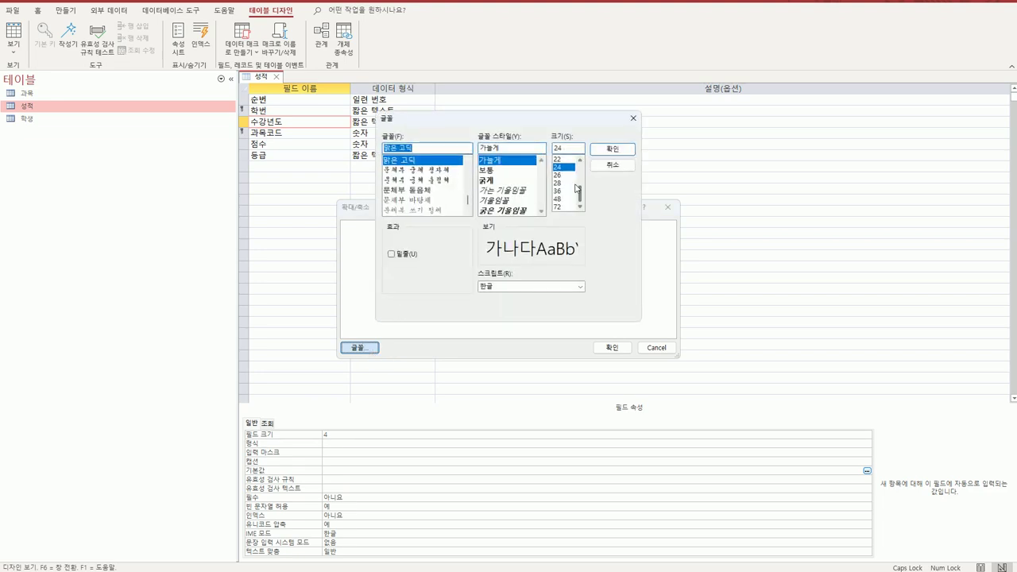
click(612, 165)
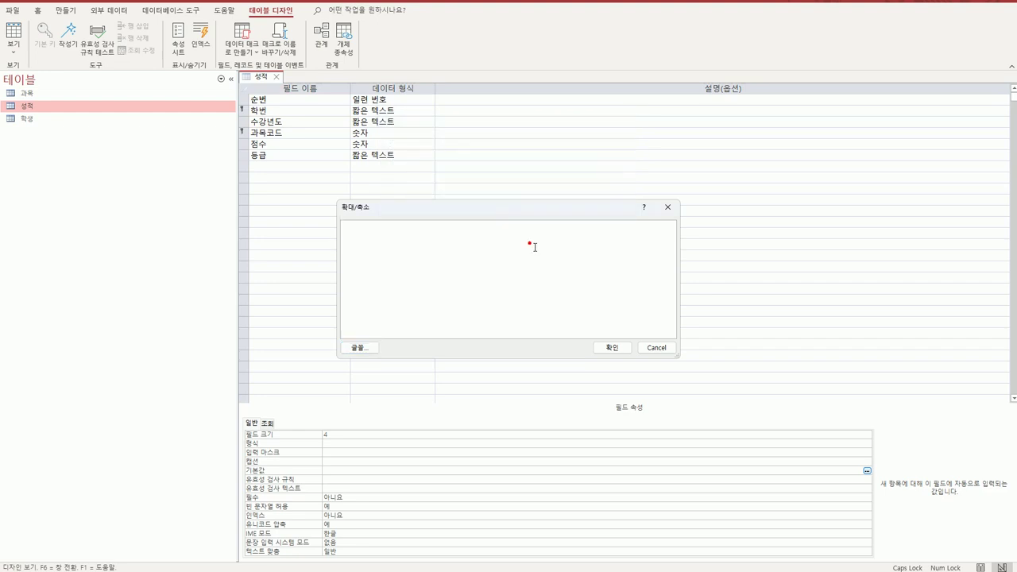
text(=YEAR()
text(DATE()
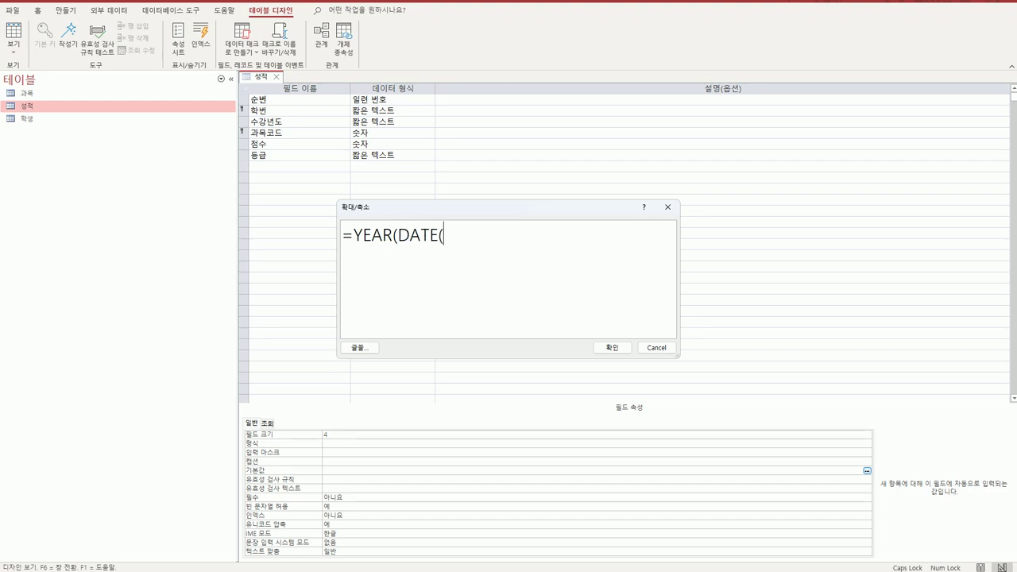
text())
text())
click(611, 347)
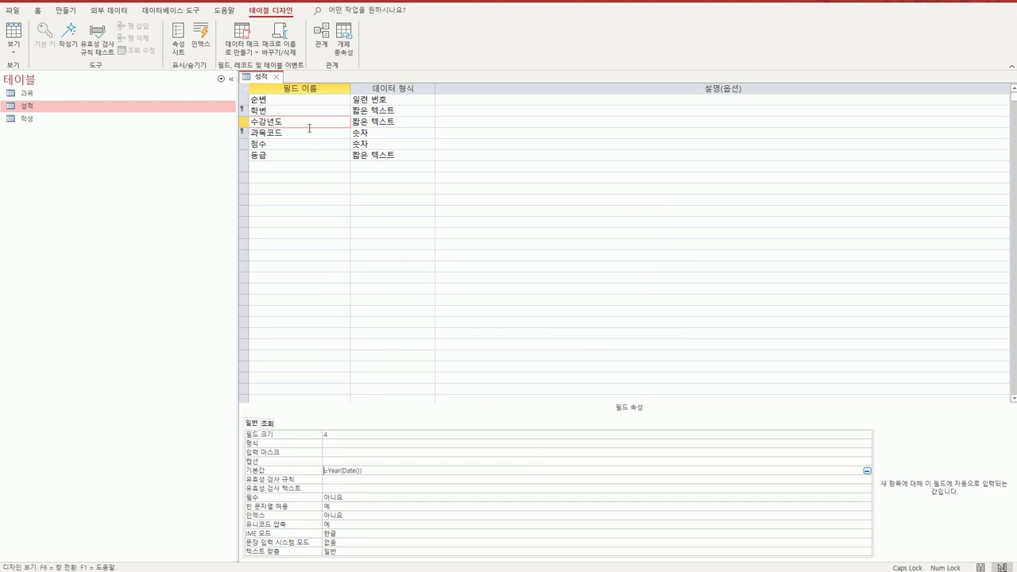
Step: Set the validation rule of the 등급 field to IN(A,B,C,D,F)
click(290, 158)
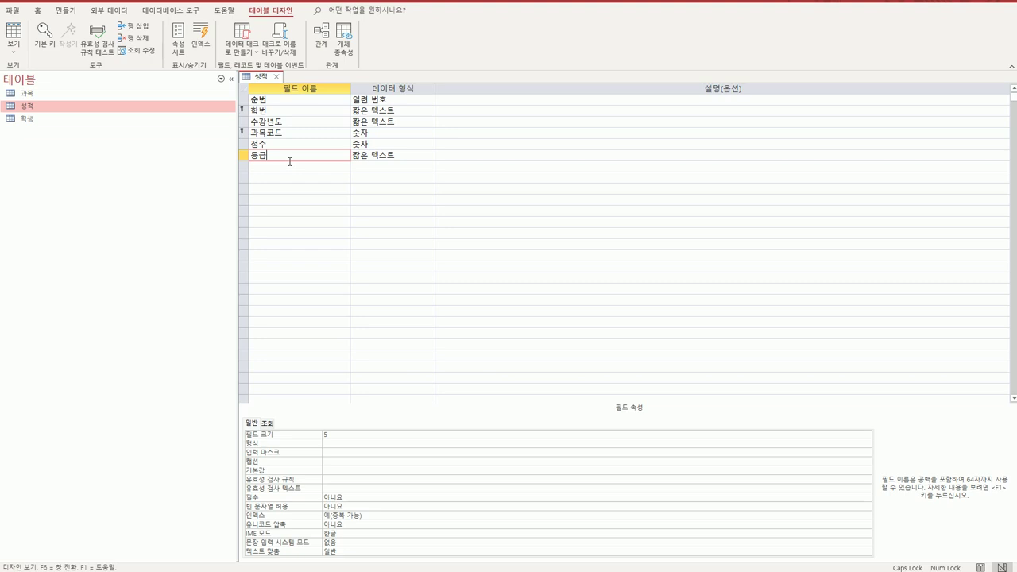
click(367, 480)
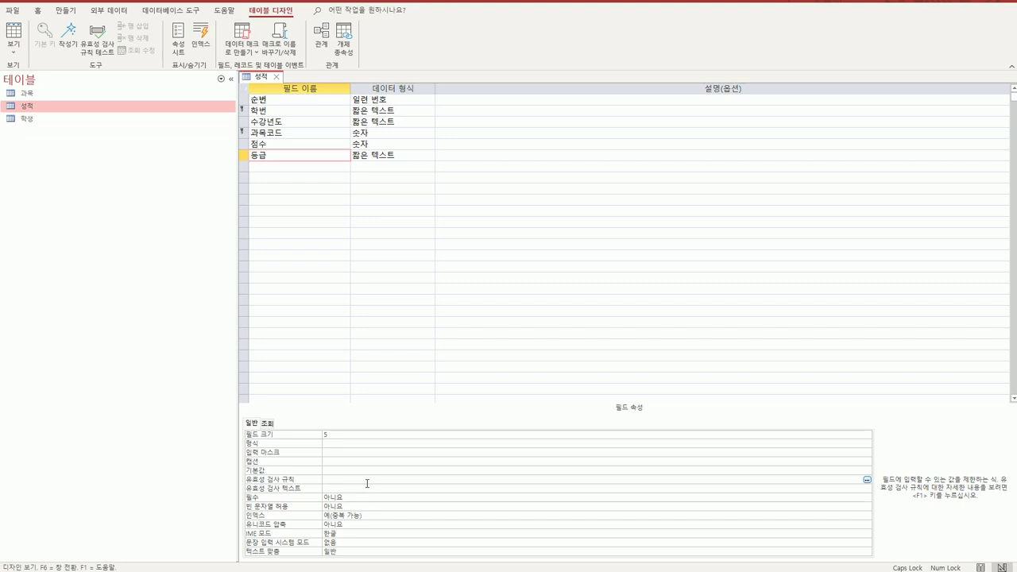
click(366, 481)
key(shift+F2)
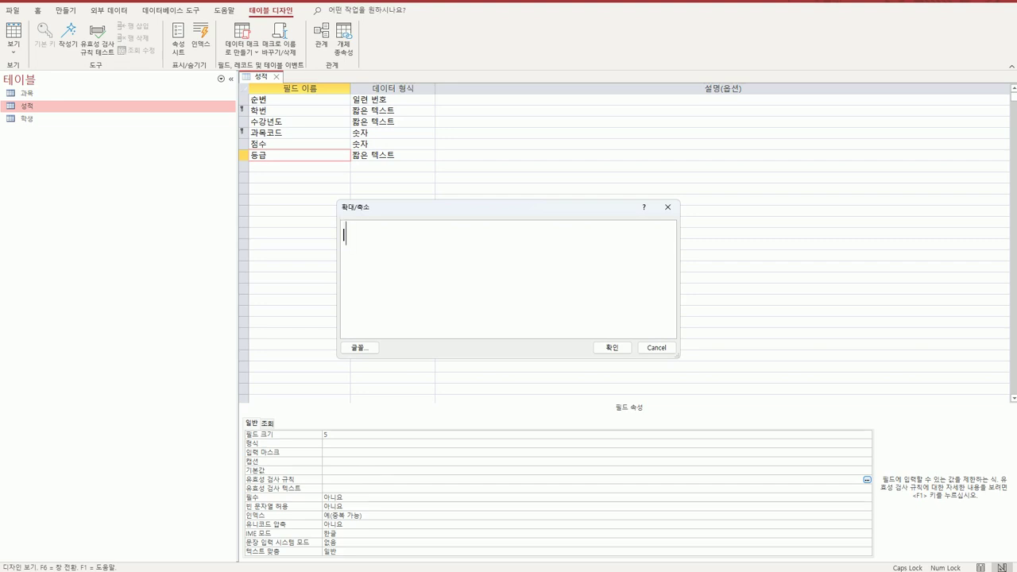
text(IN(A,B,C,D)
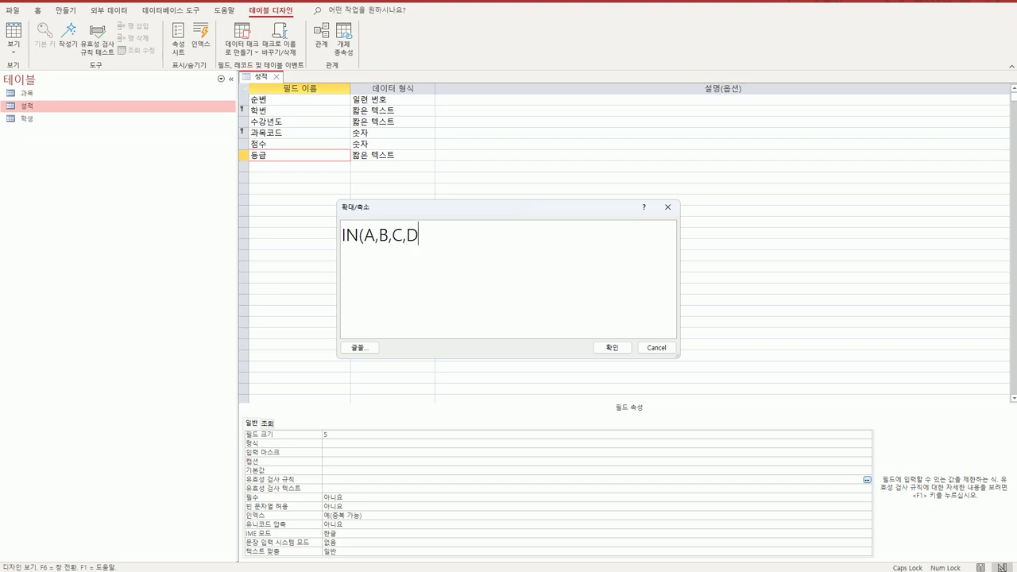
text(,F))
click(609, 350)
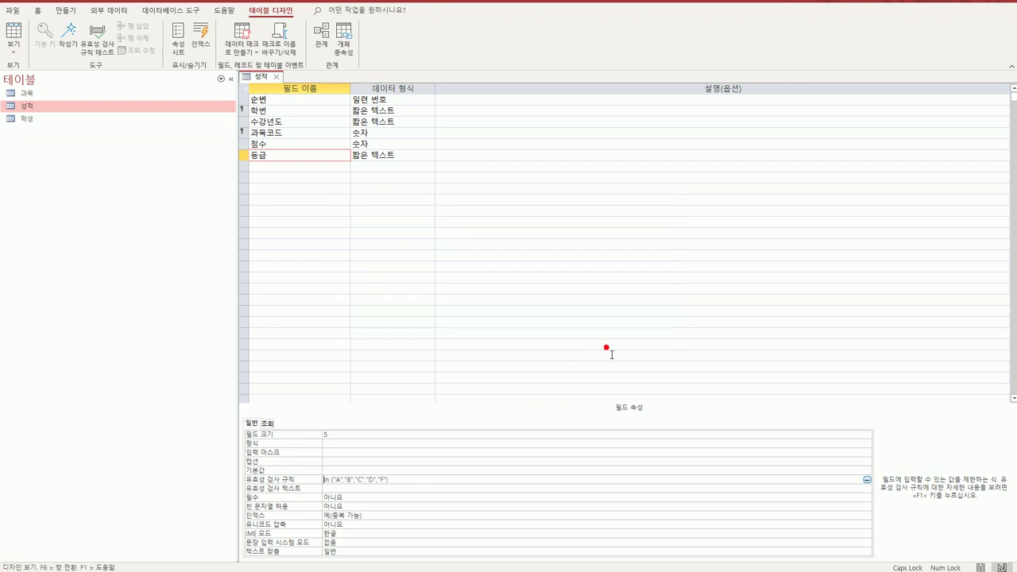
Step: In the 등급 validation rule, remove the opening In ( and replace the comma between "A" and "B" with OR
click(420, 480)
key(shift+F2)
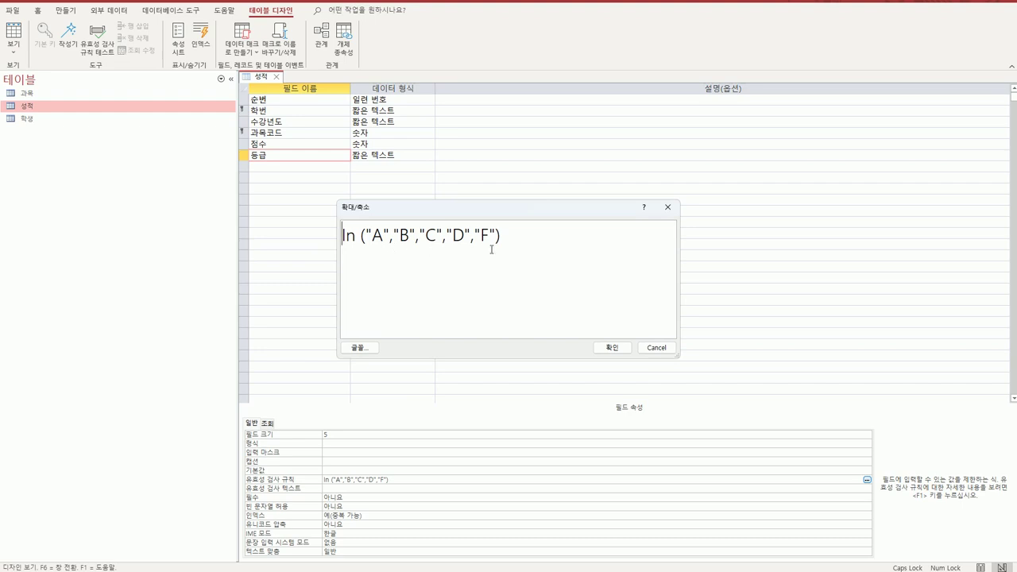
drag(370, 240, 340, 242)
key(Delete)
key(Right)
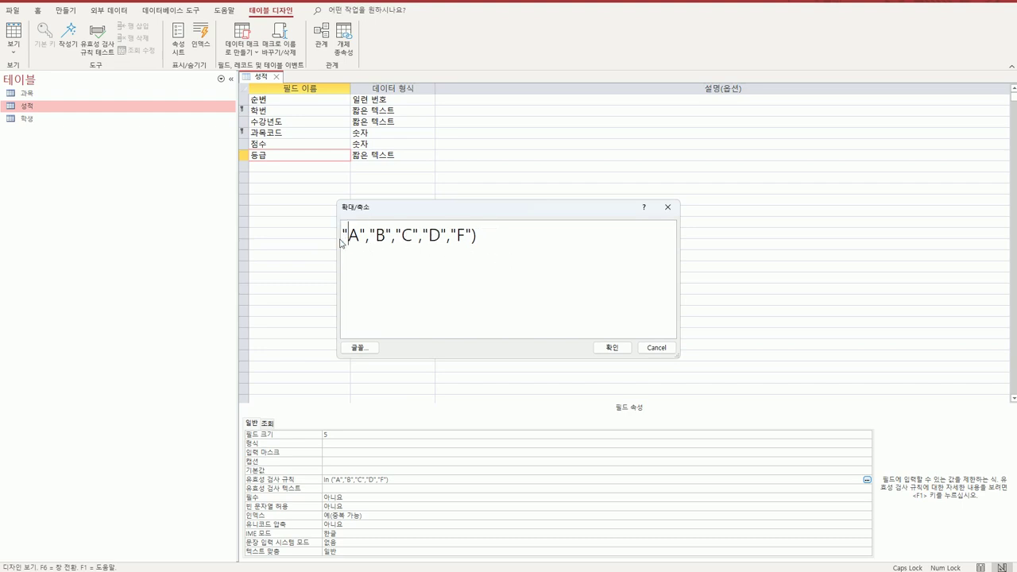
key(Right)
key(Right)
text(ㅐㄱ)
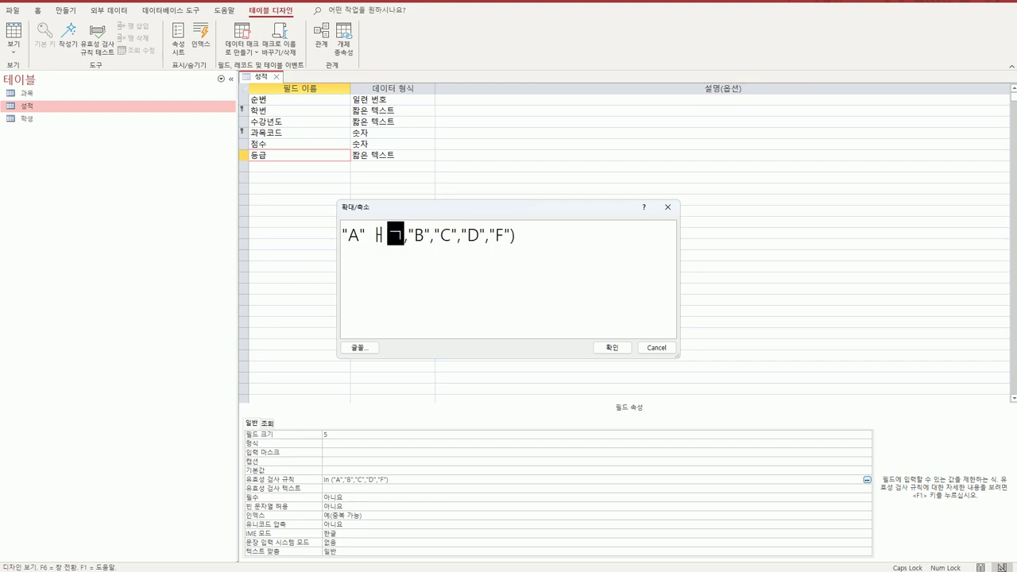
key(BackSpace)
key(BackSpace)
text(OR)
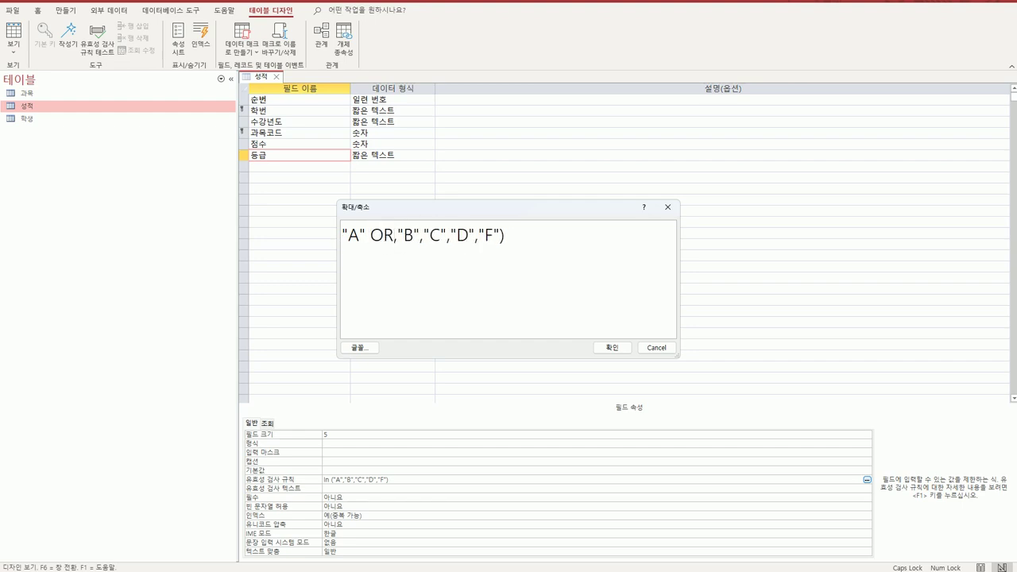
key(shift+Right)
key(Delete)
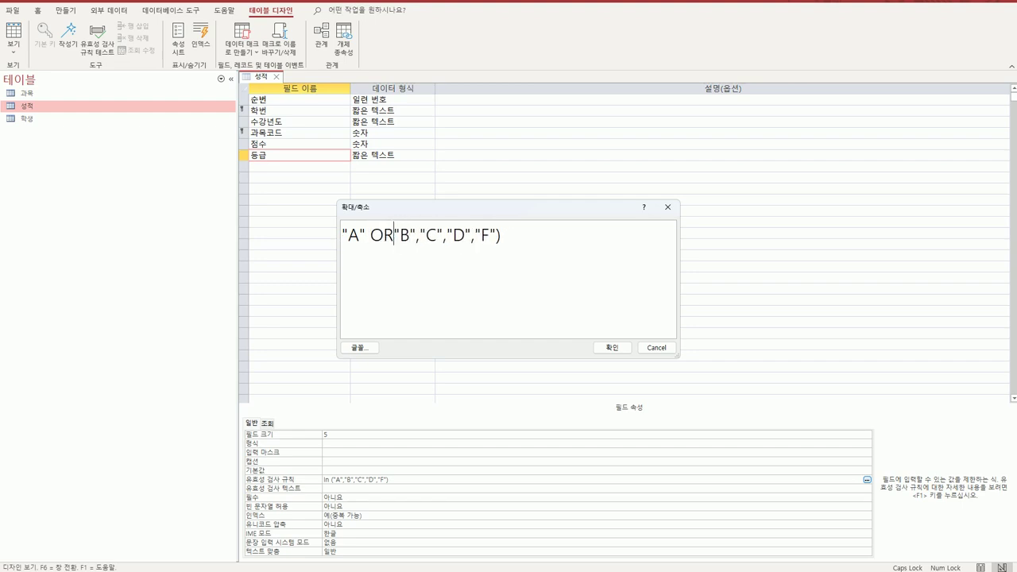
Step: Replace the comma between "B" and "C" in the 등급 validation rule with OR
key(Right)
key(Right)
key(Right)
text(OR)
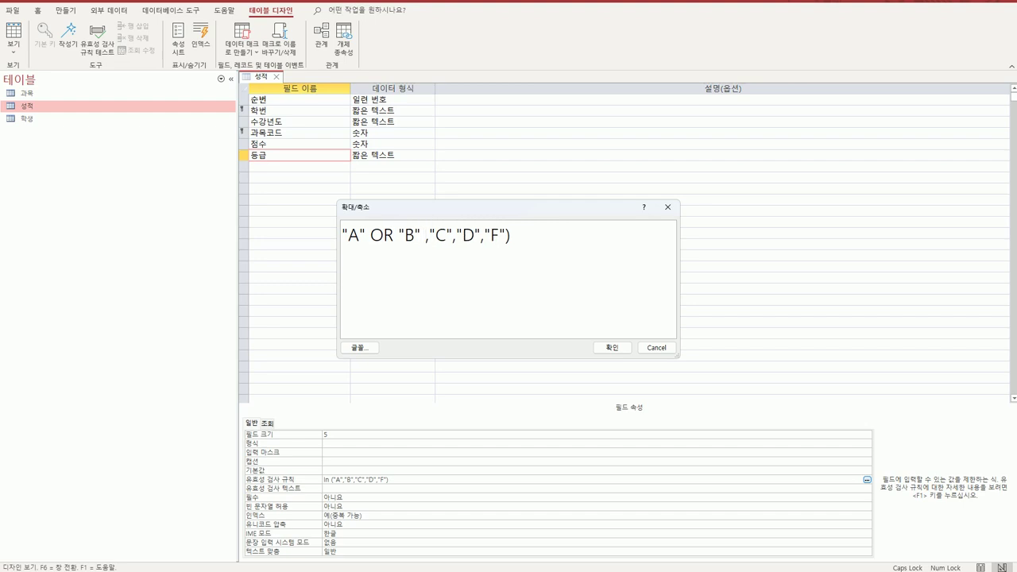
key(shift+Left)
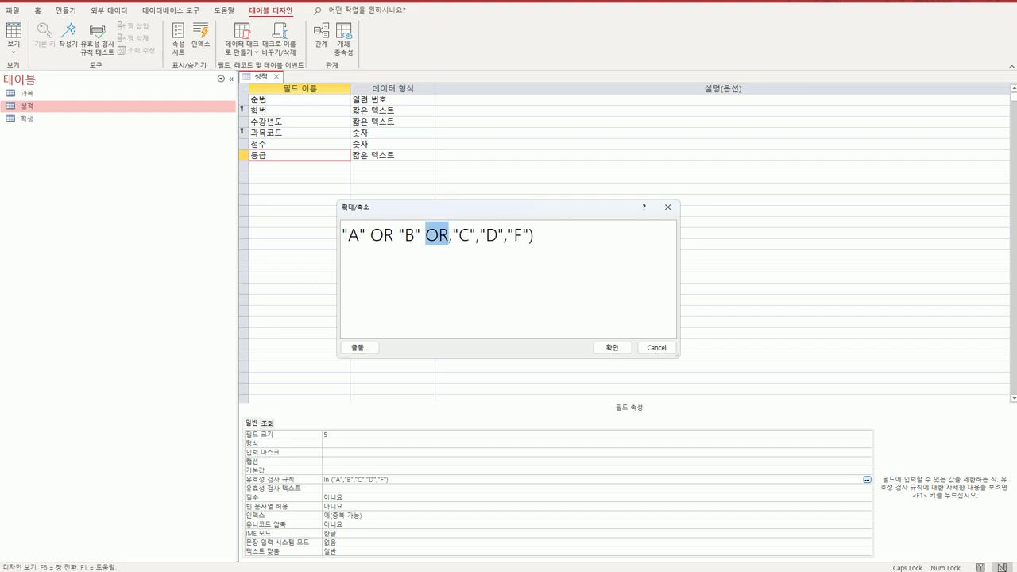
key(Right)
key(Delete)
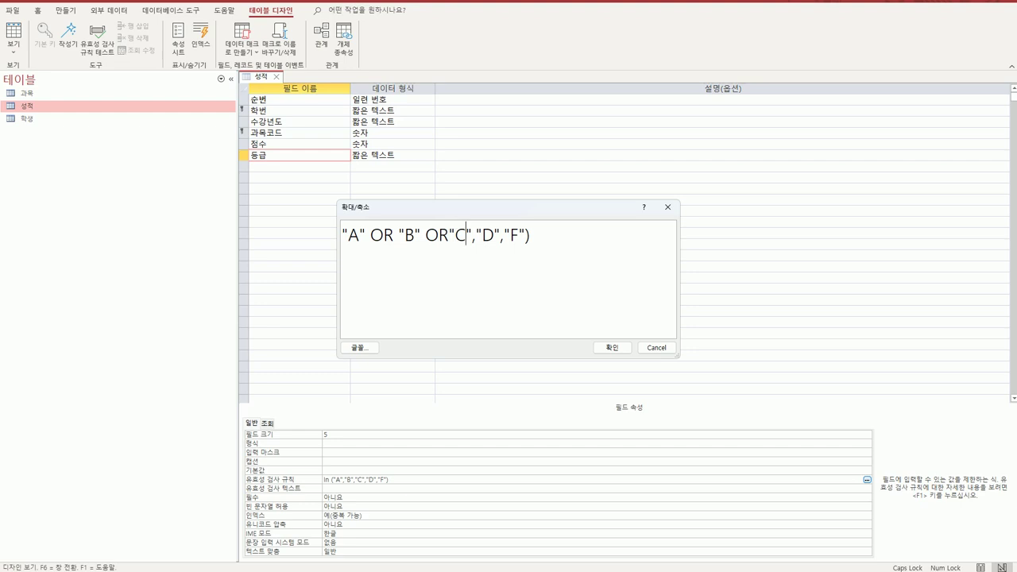
Step: Replace the comma between "C" and "D" in the 등급 rule with OR, spacing the operators from the quoted grades
key(Right)
key(Right)
key(Right)
key(shift+Right)
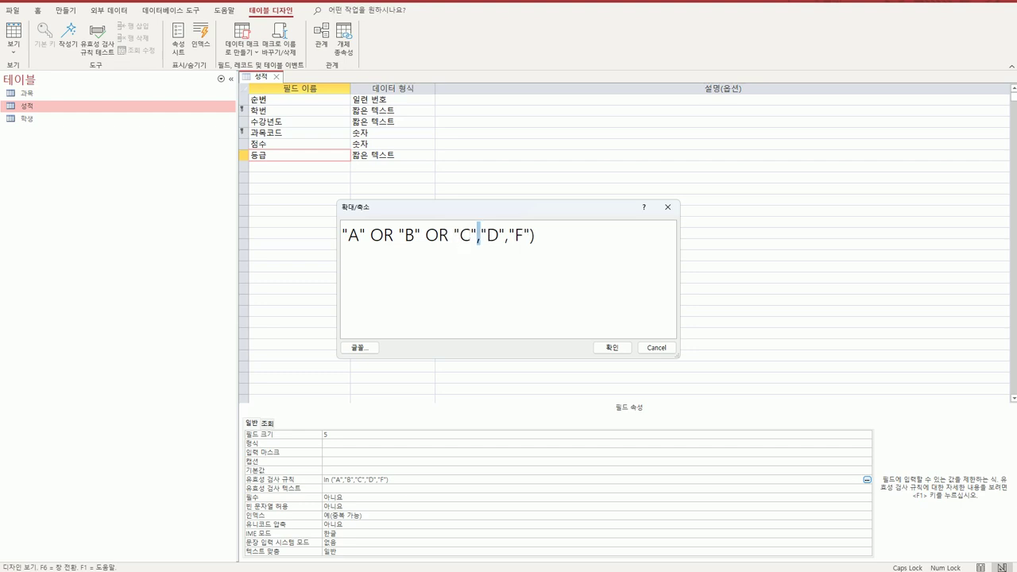
text(OR)
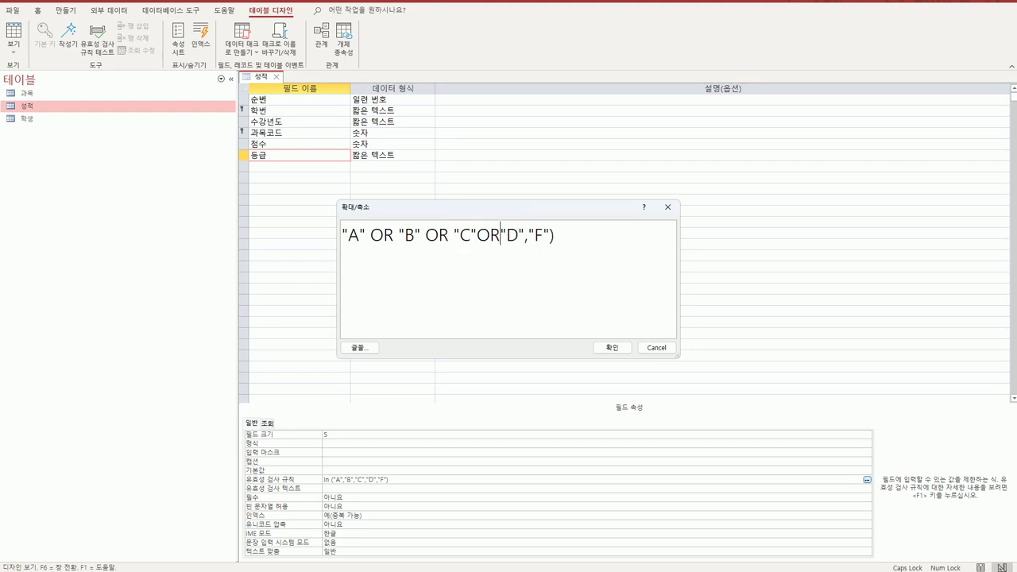
key(Right)
key(Right)
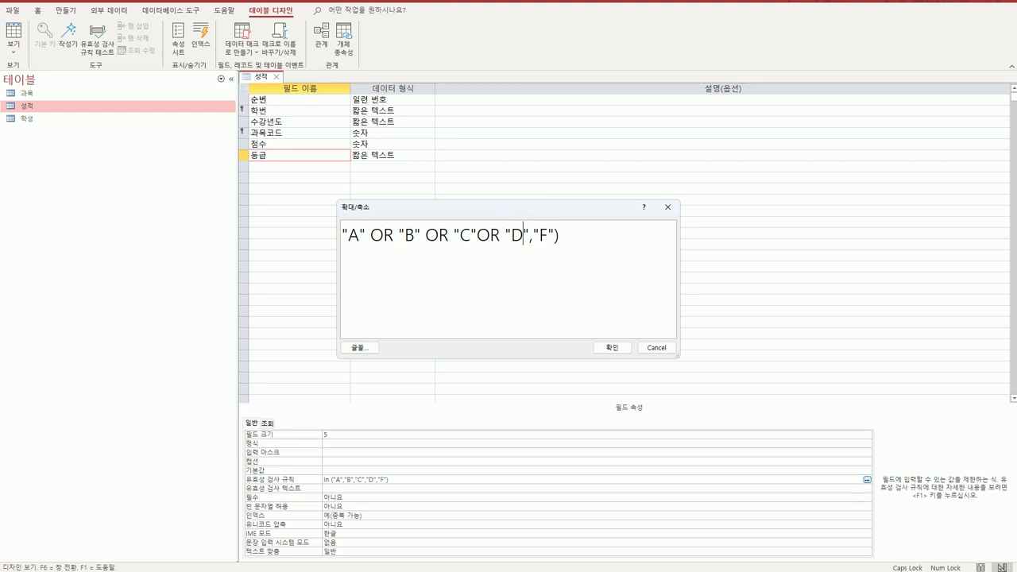
key(Left)
key(Left)
key(Left)
key(Left)
key(Left)
Step: Replace the comma between "D" and "F" with OR, remove the closing parenthesis and apply the 등급 validation rule
click(529, 236)
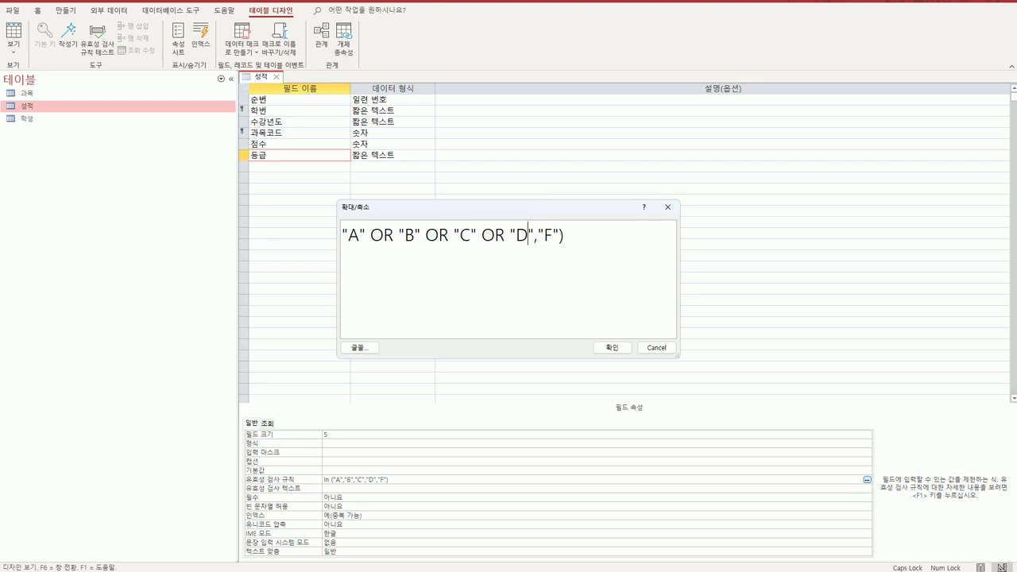
click(534, 236)
key(BackSpace)
text(OR)
key(End)
key(BackSpace)
click(562, 236)
click(611, 347)
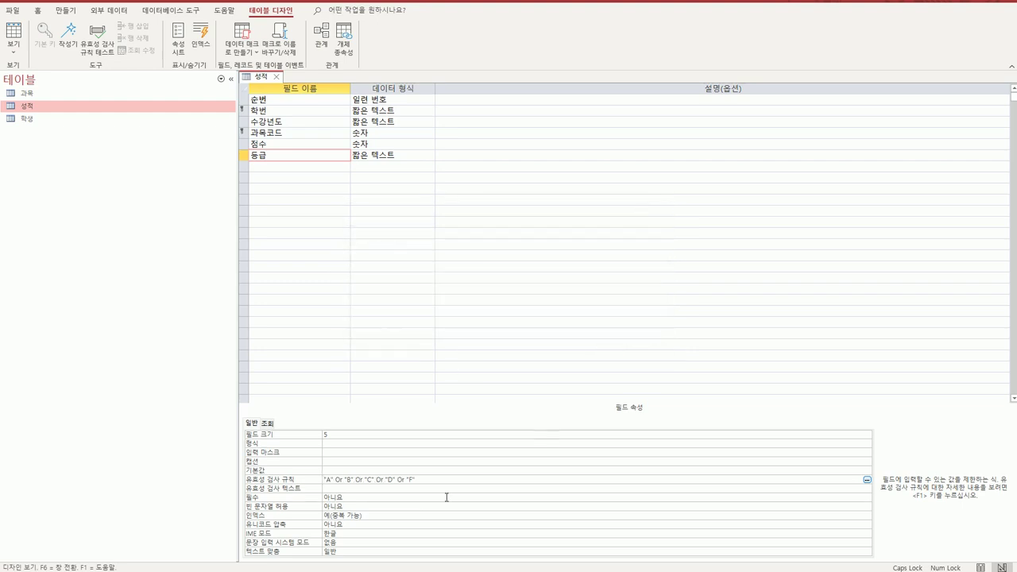
click(387, 489)
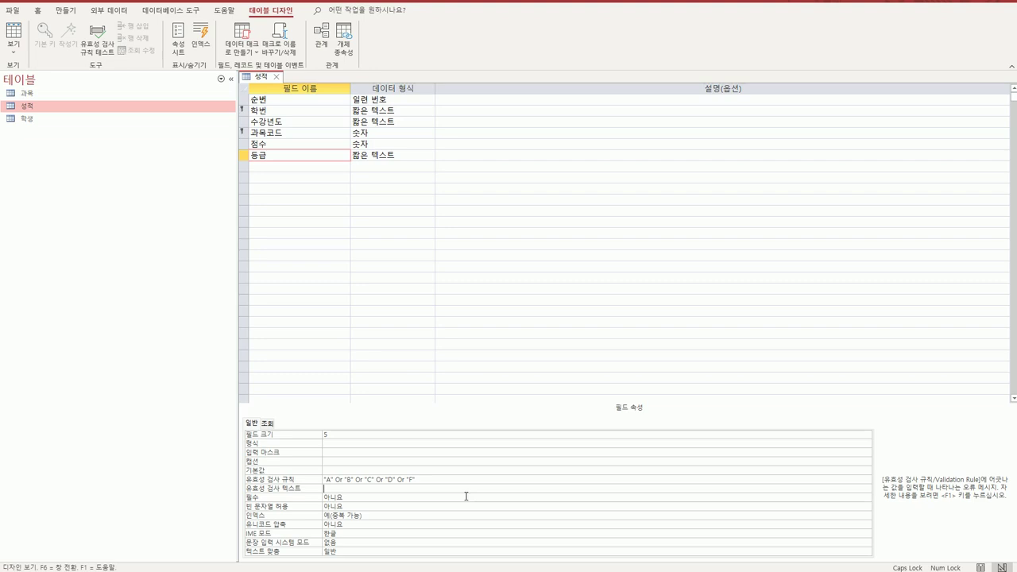
Step: Set the validation rule of the 점수 field to >=0 AND <=100
click(292, 146)
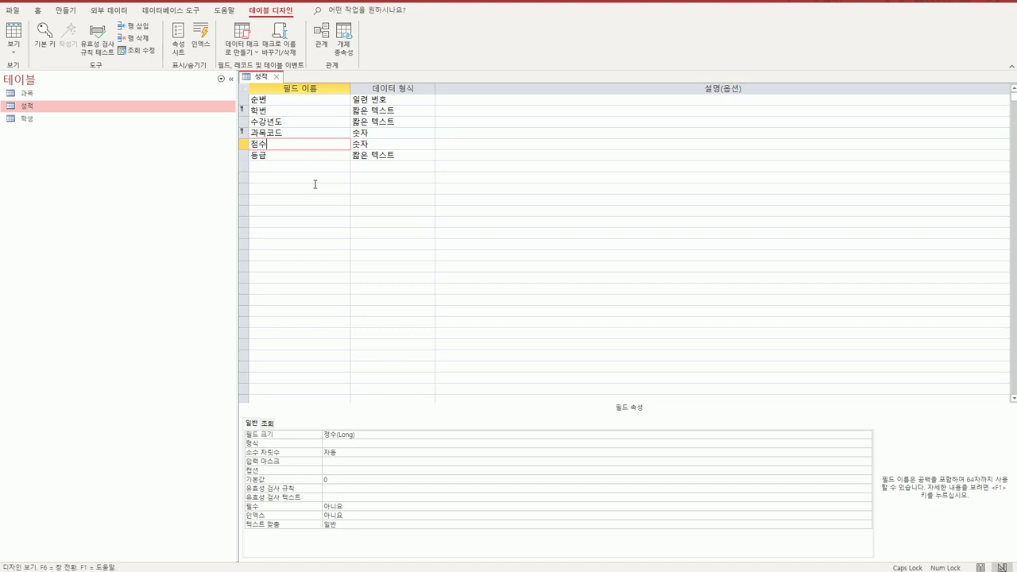
click(346, 488)
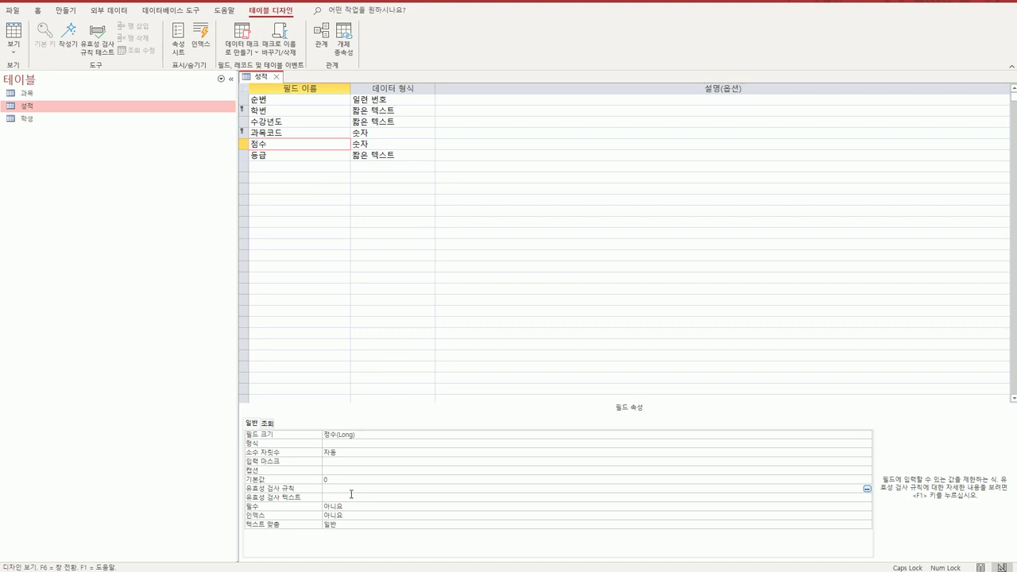
key(shift+F2)
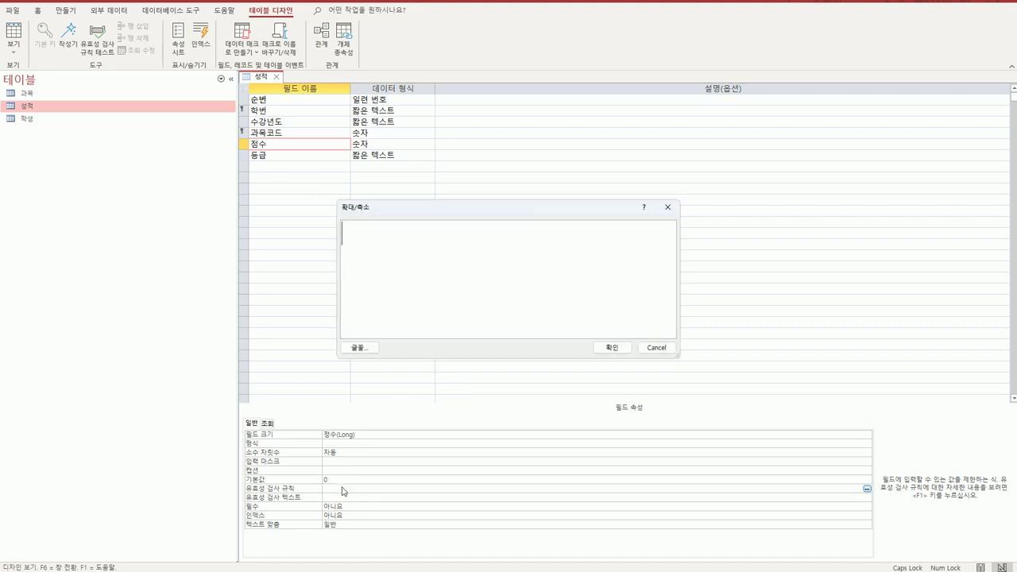
text(>=0 AND <=100)
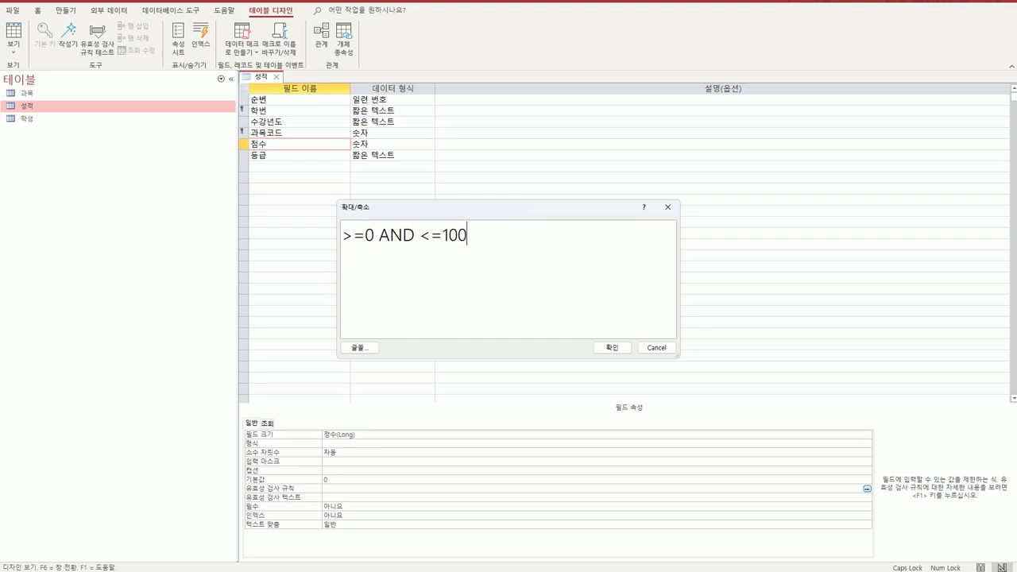
click(611, 347)
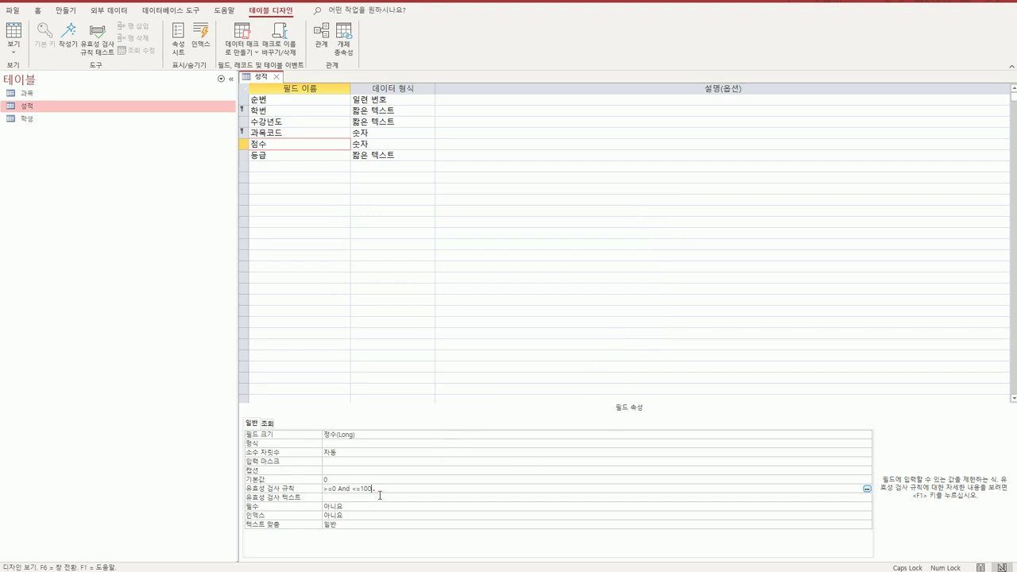
Step: Replace the 점수 validation rule with BETWEEN 0 AND 100, apply it and review the rule enlarged
click(378, 490)
key(shift+F2)
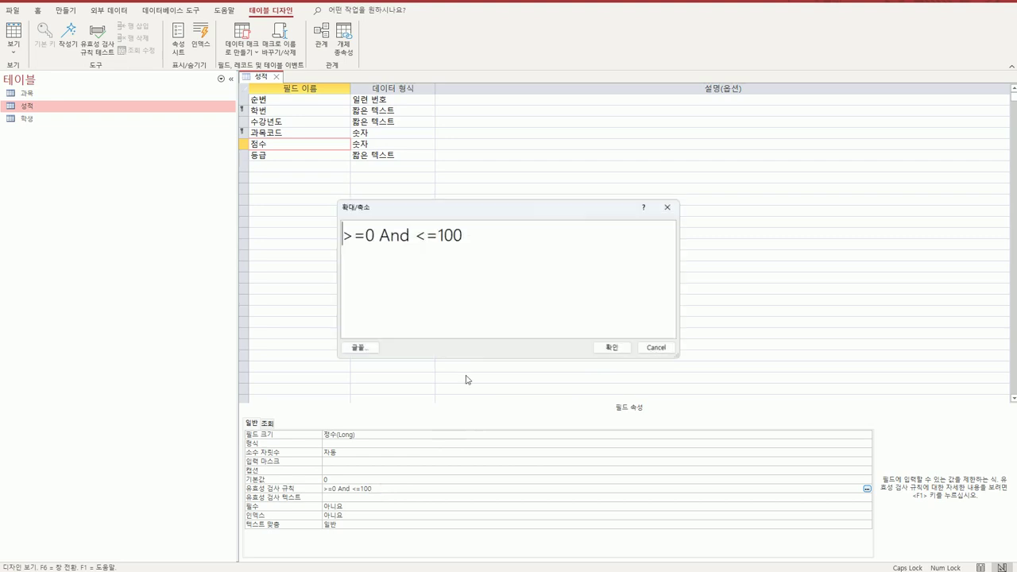
drag(464, 236, 339, 215)
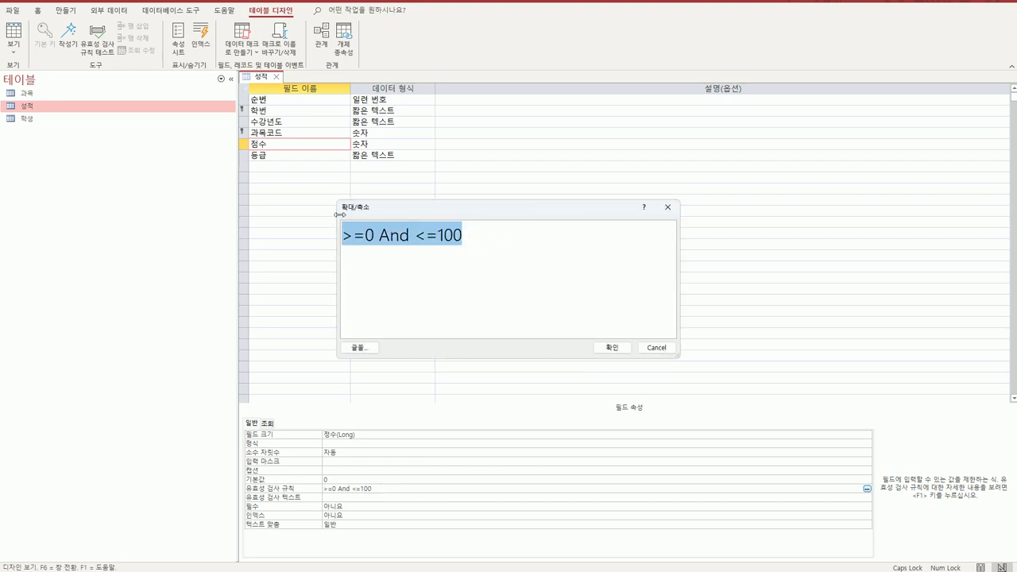
text(BET)
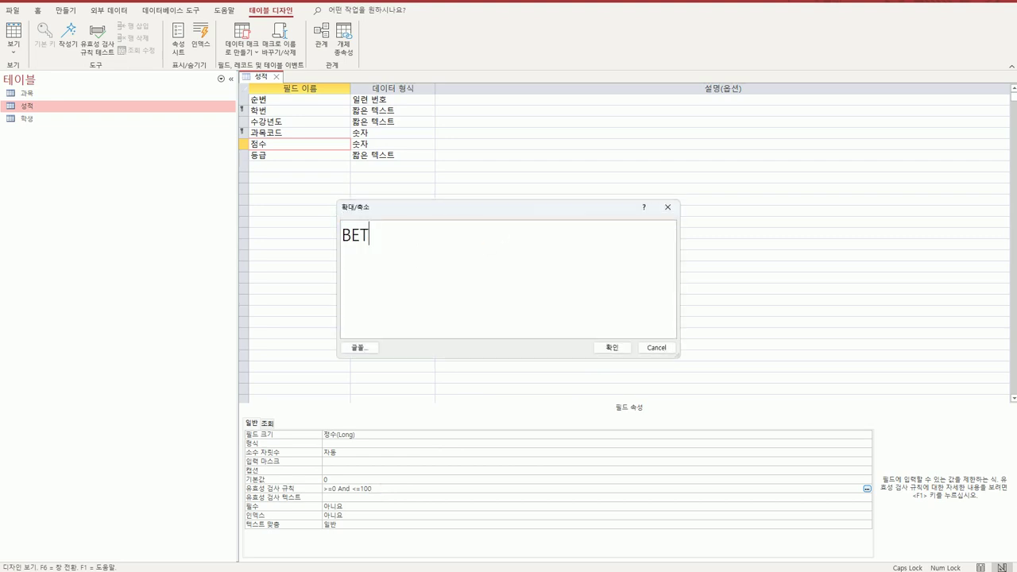
text(WEEN 0 AND)
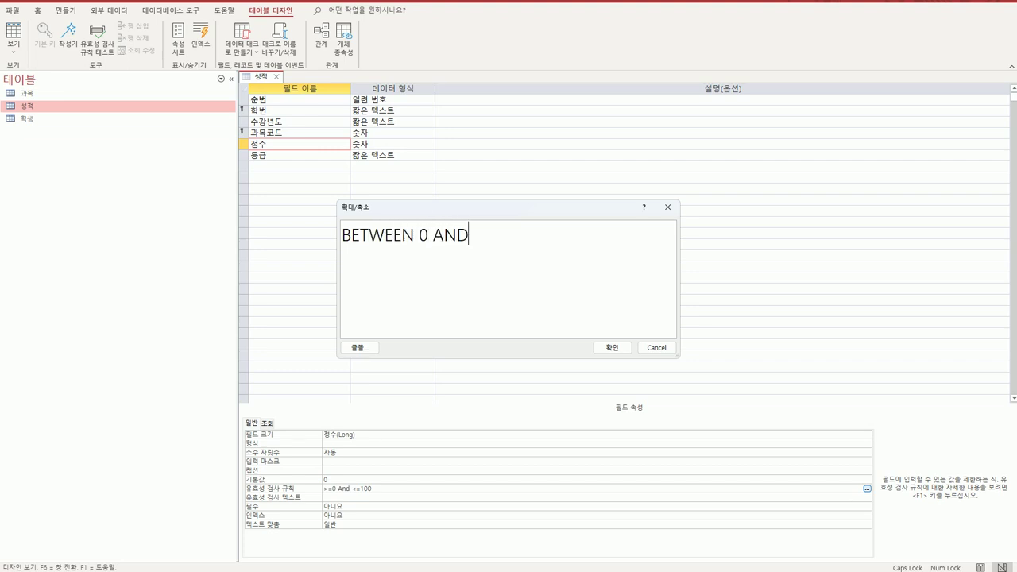
text( 100)
click(611, 348)
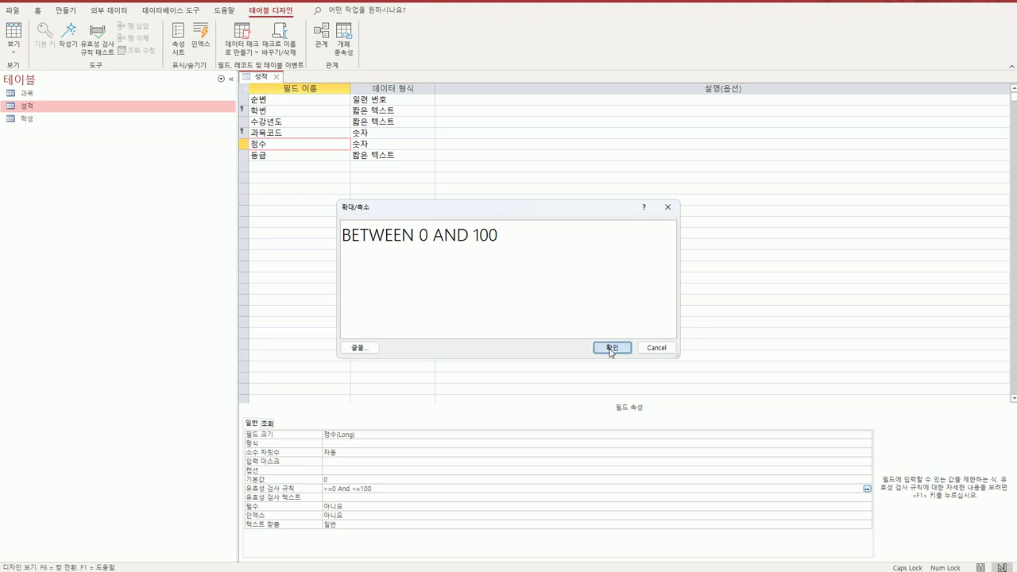
click(415, 488)
key(shift+F2)
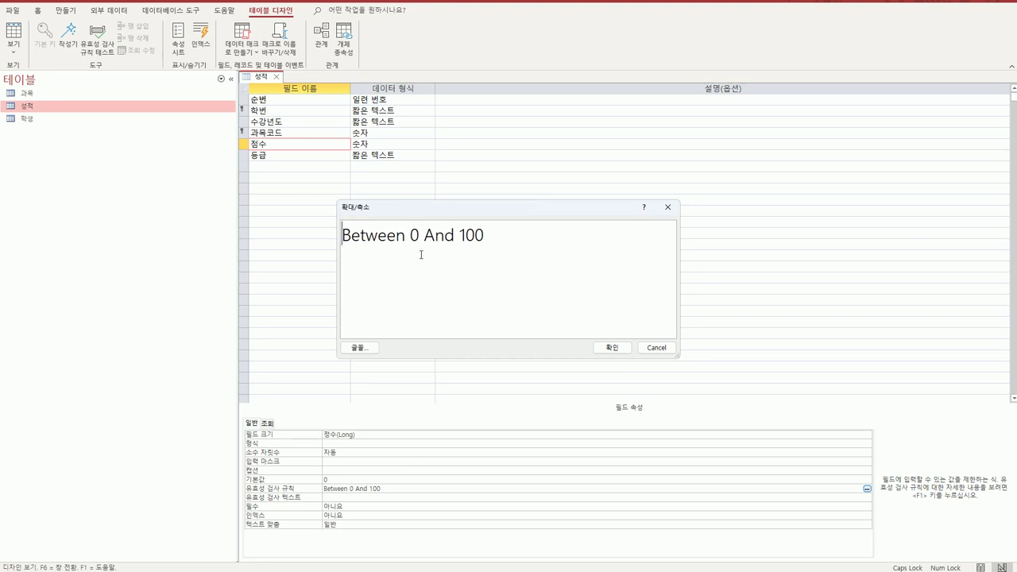
click(612, 347)
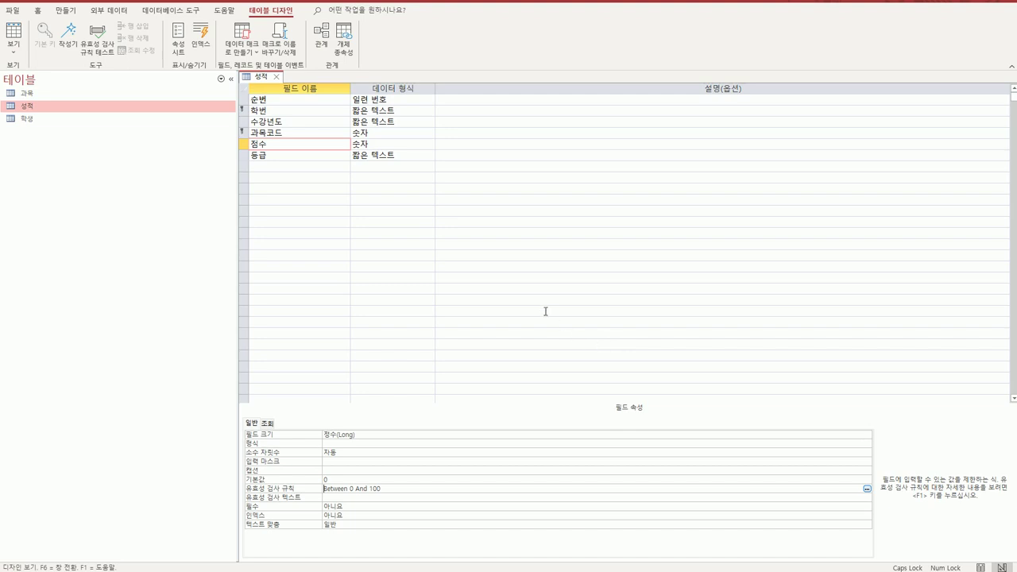
click(306, 115)
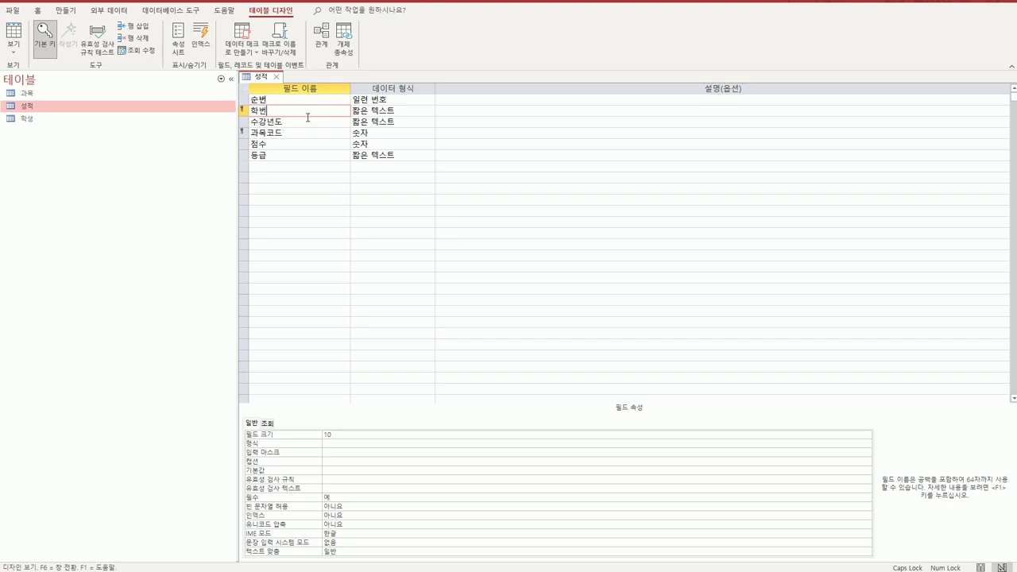
click(343, 456)
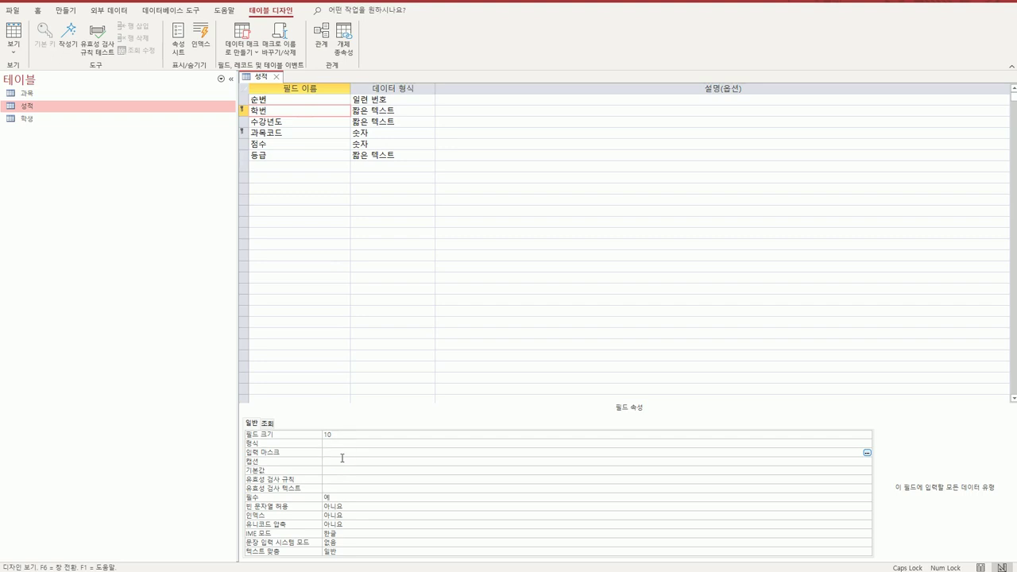
key(shift+F2)
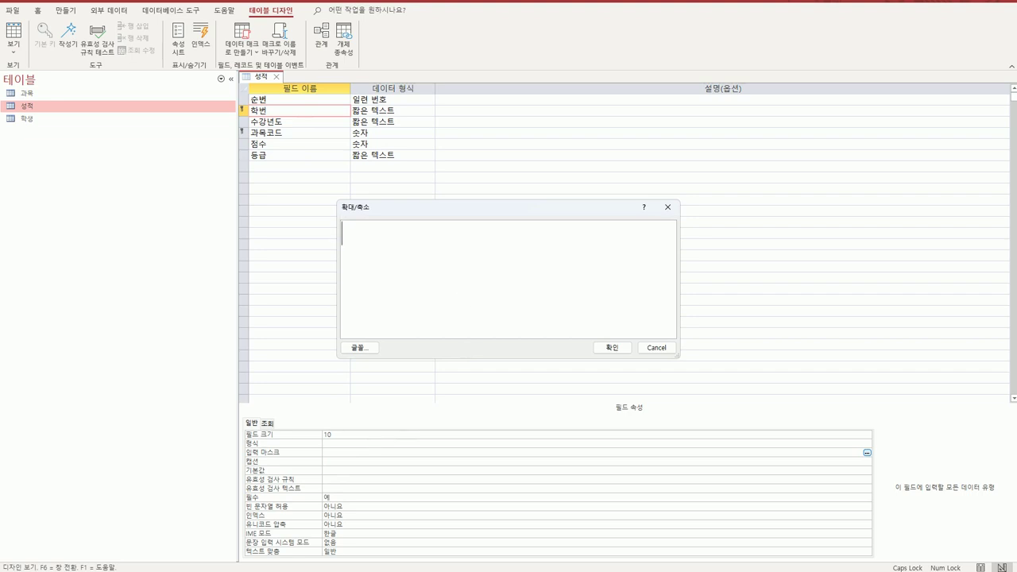
text(0000-00-0000)
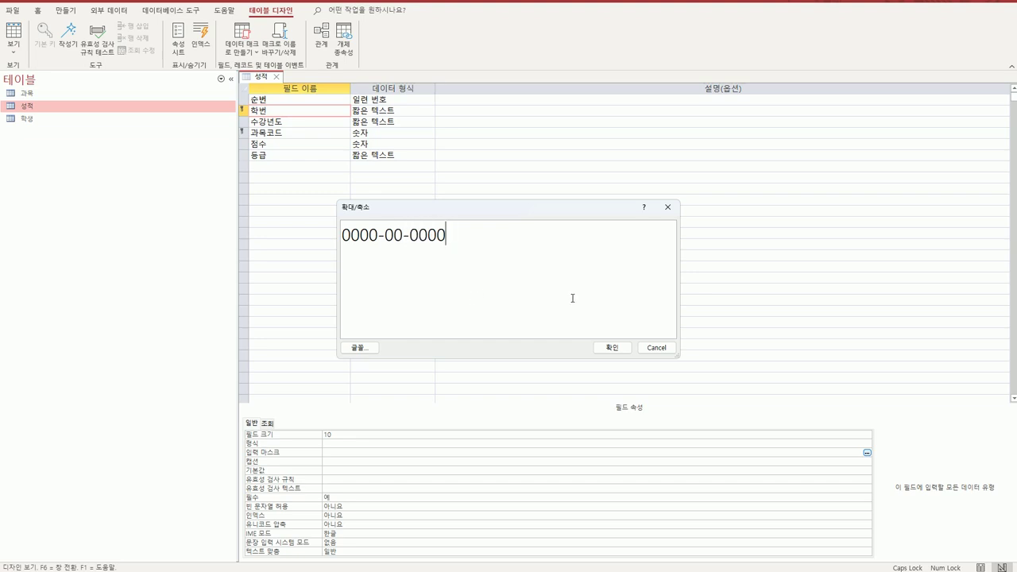
click(616, 351)
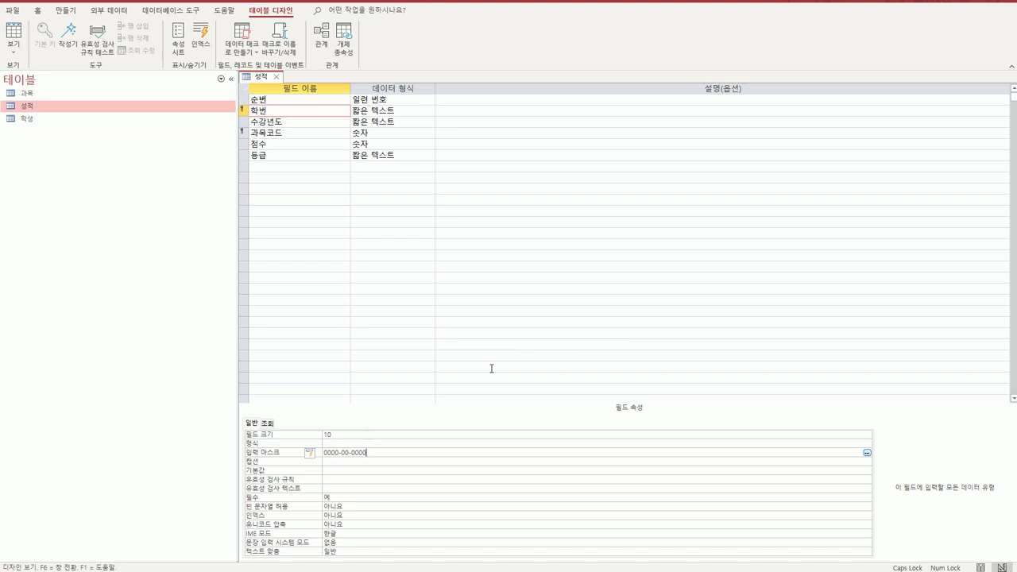
Step: Check the 학번 field's 필수 options and set its 인덱스 property to 예(중복 가능)
click(279, 114)
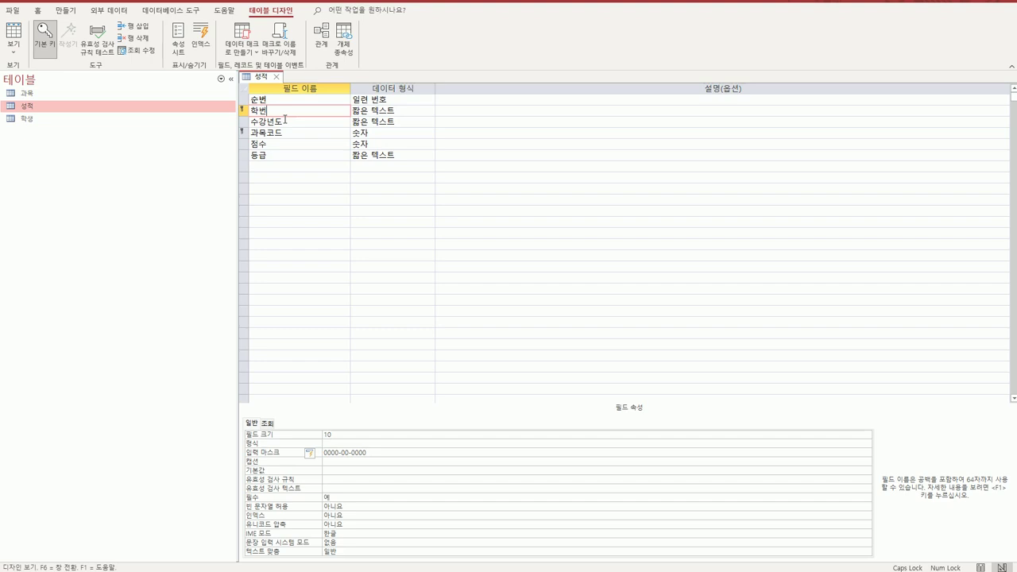
click(355, 501)
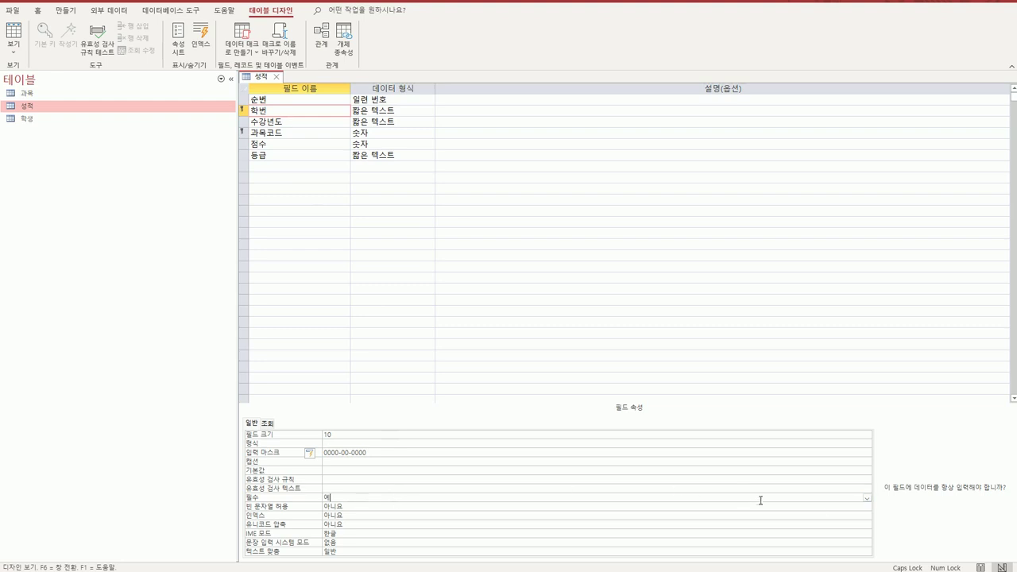
click(867, 499)
click(867, 499)
click(371, 518)
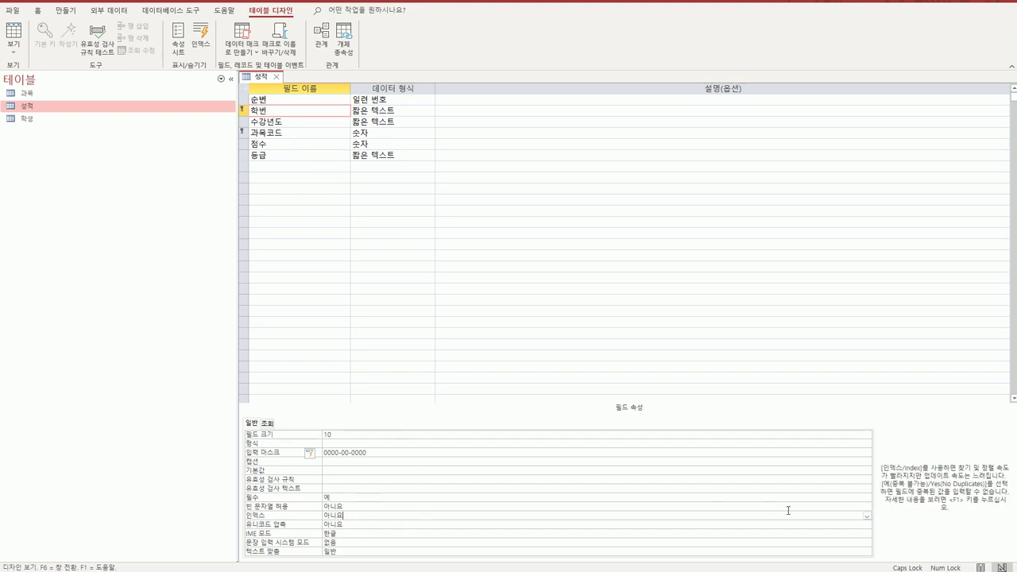
click(866, 516)
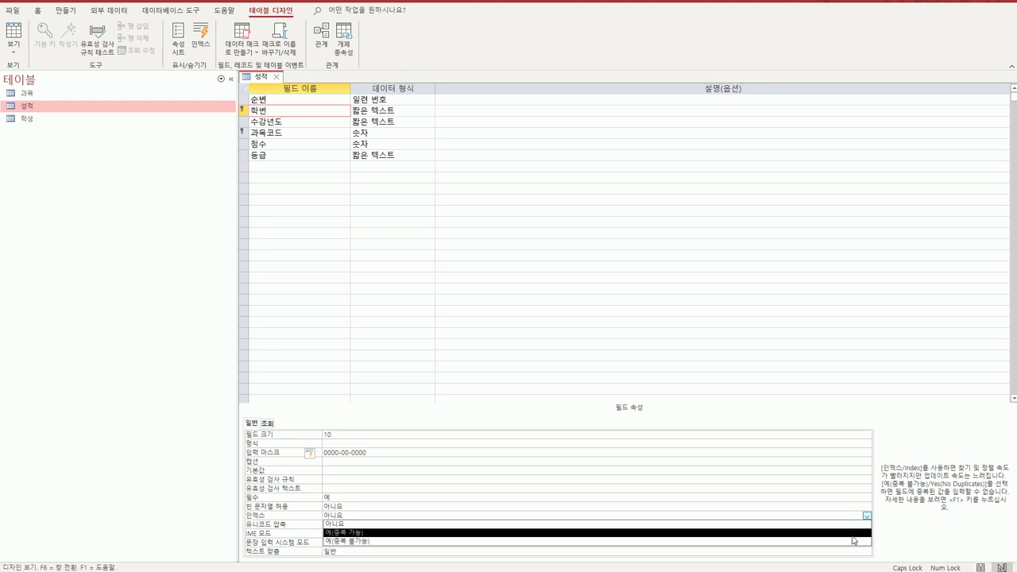
click(852, 534)
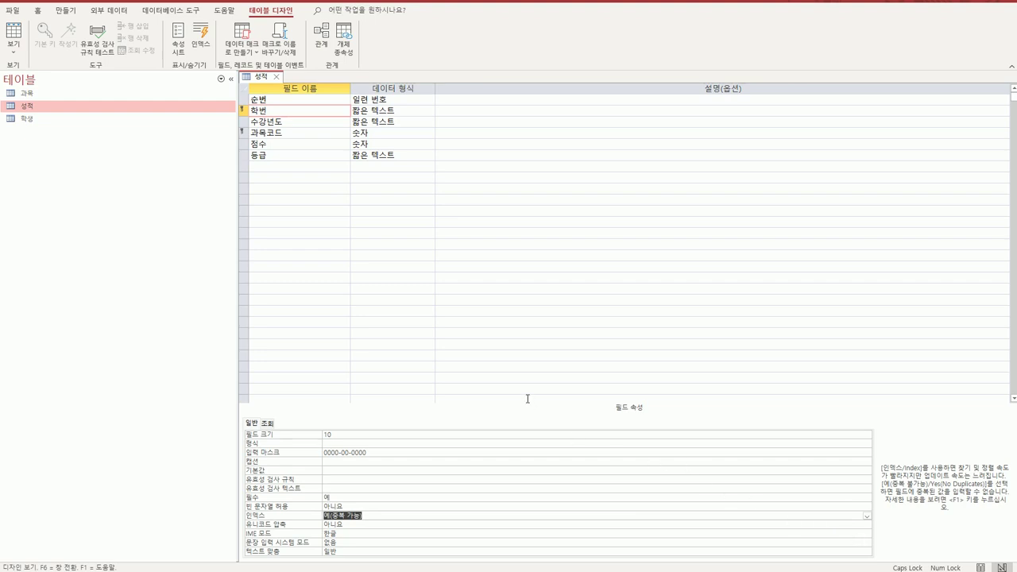
Step: Set the 형식 property of the 과목코드 field to 000
click(305, 136)
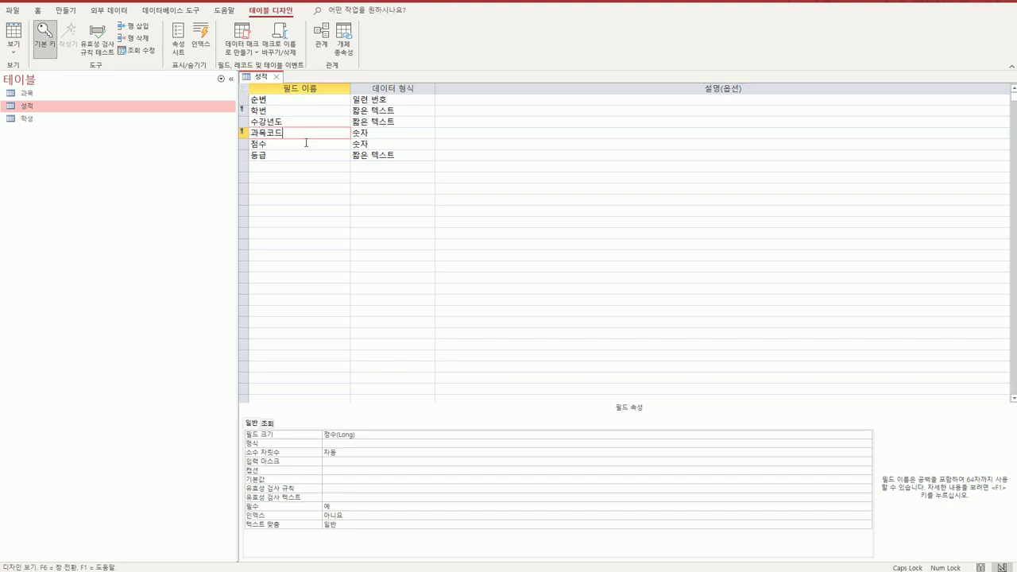
click(352, 446)
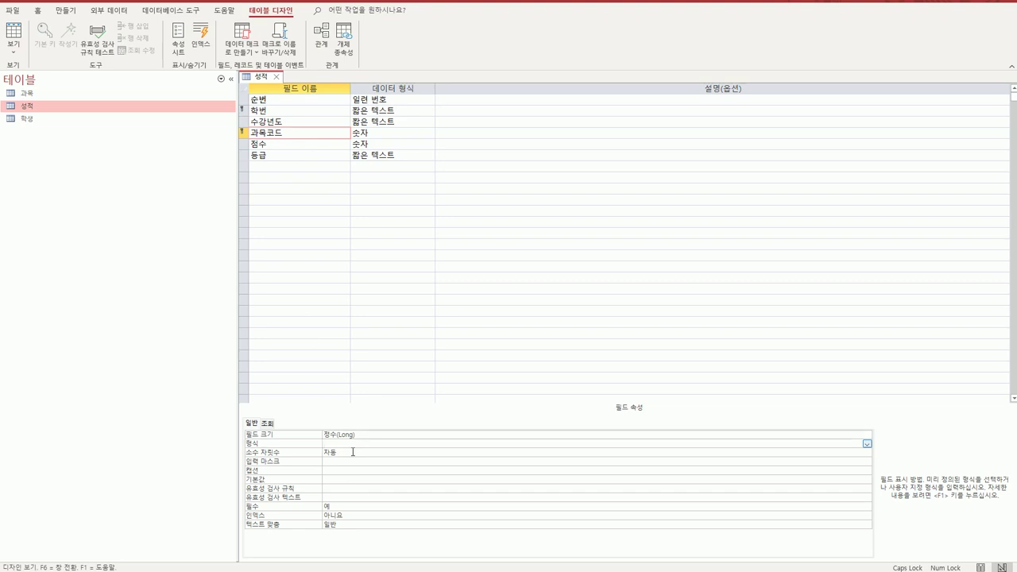
key(shift+F2)
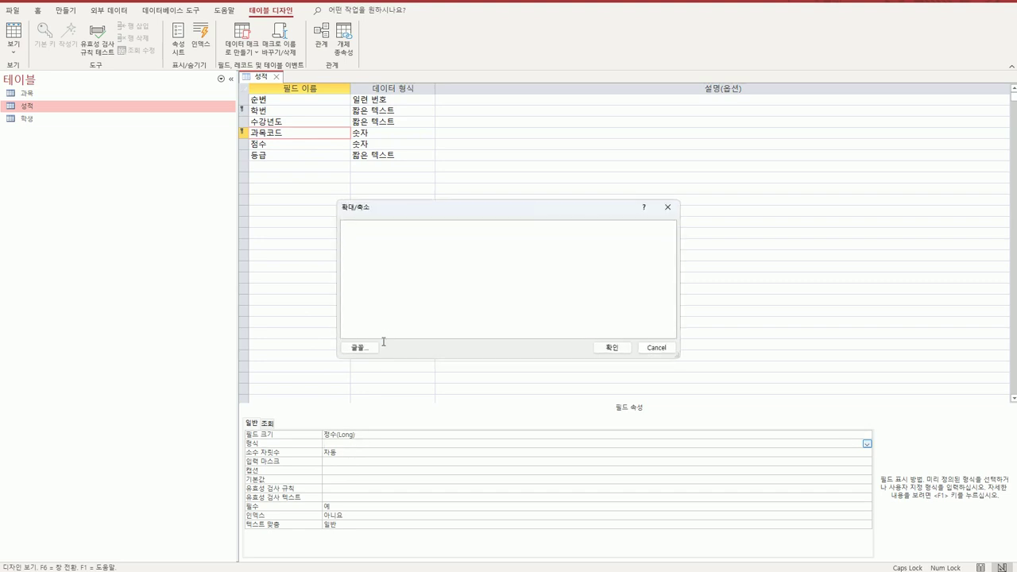
text(000)
click(612, 348)
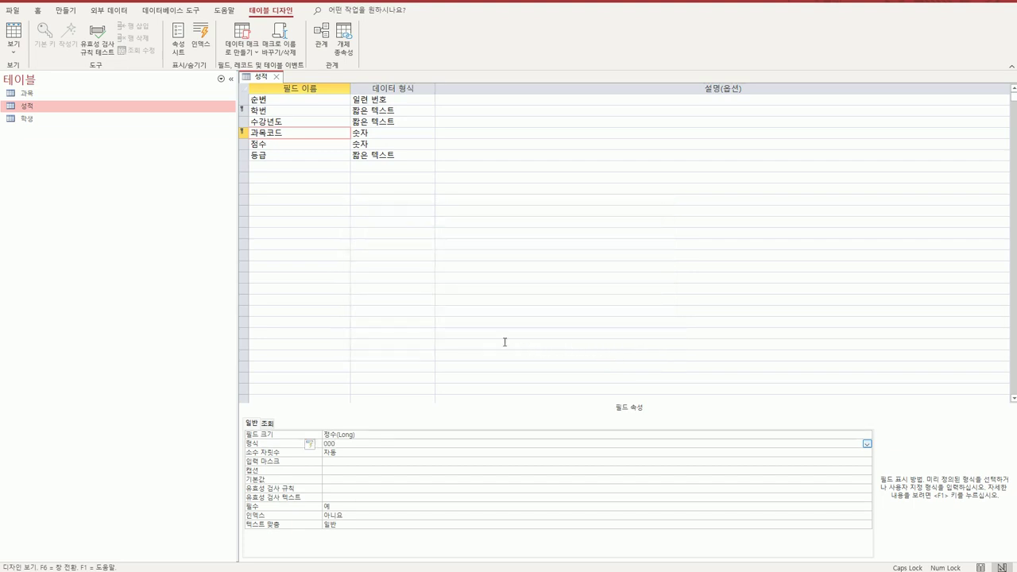
Step: Close the 성적 table, saving its design changes and testing existing data against the new rules
click(276, 76)
drag(528, 313, 498, 201)
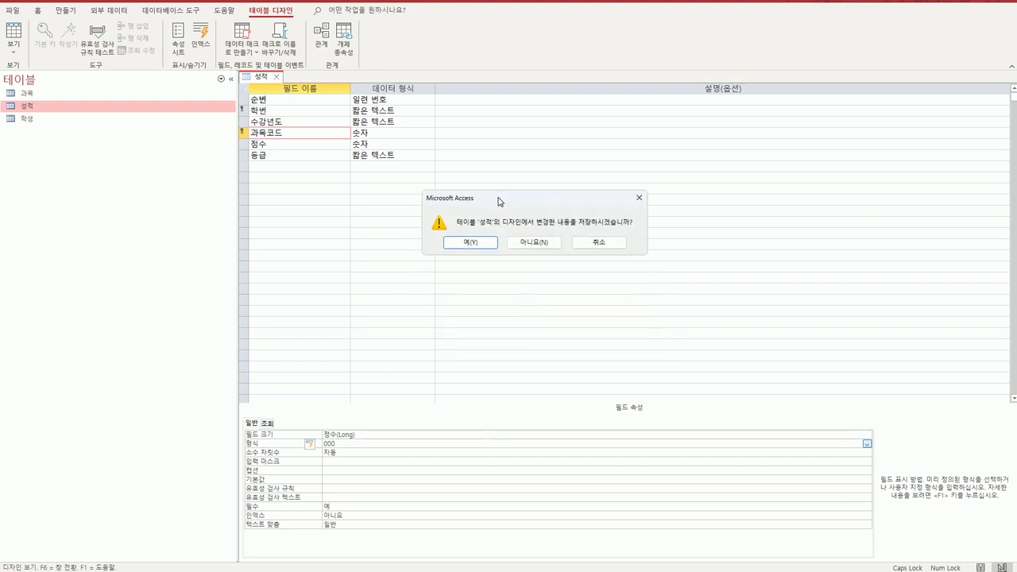
click(471, 243)
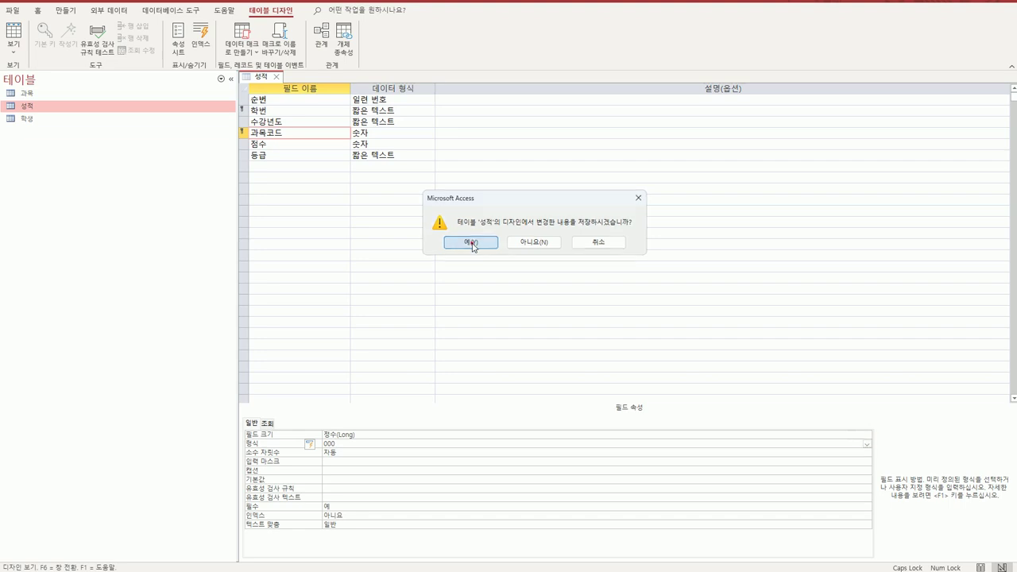
drag(516, 312, 514, 208)
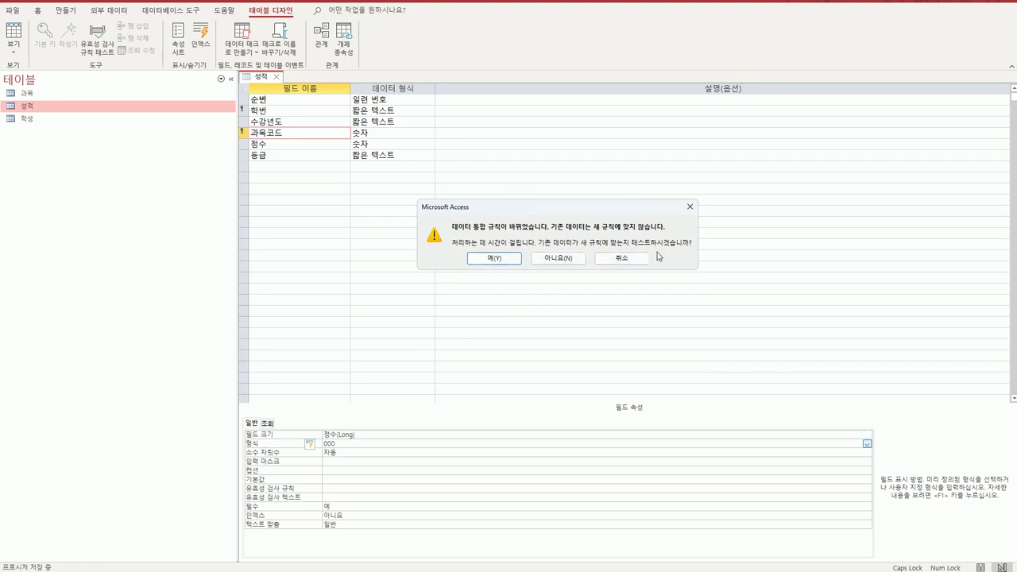
click(505, 260)
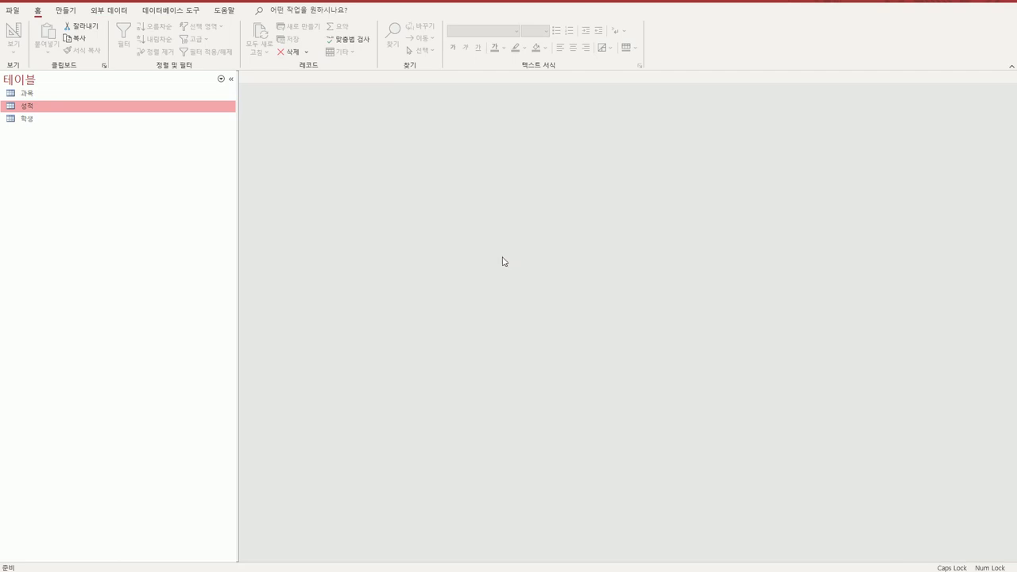
Step: Open the 학생 table in design view
click(108, 124)
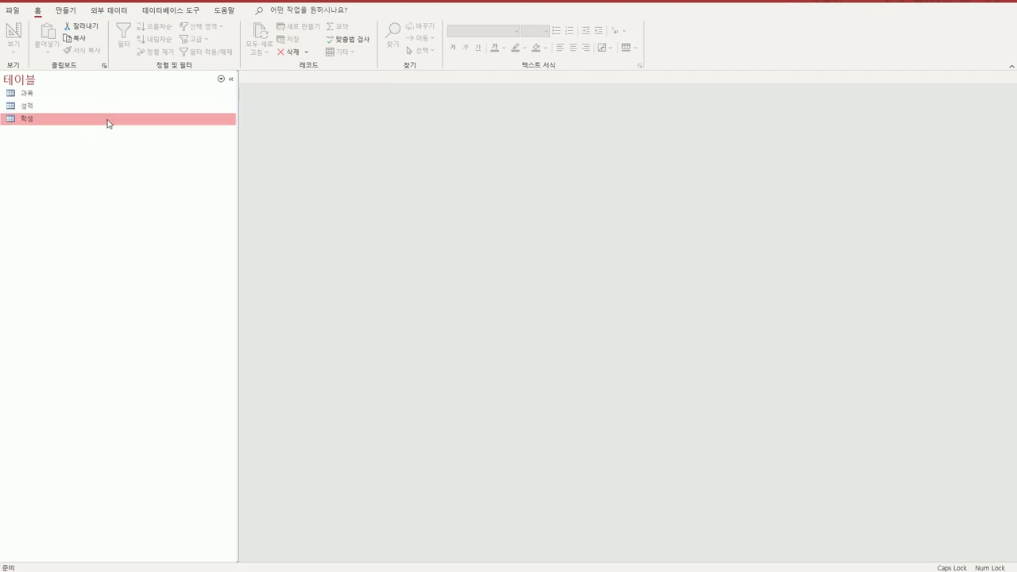
right_click(107, 124)
click(156, 142)
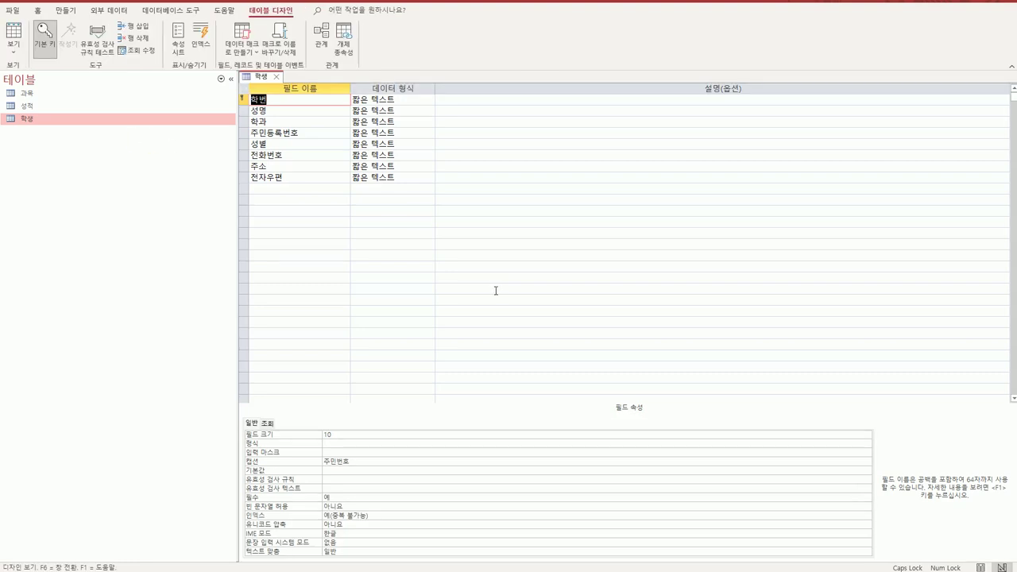
Step: Set the 캡션 property of the 주민등록번호 field to 주민번호
click(327, 135)
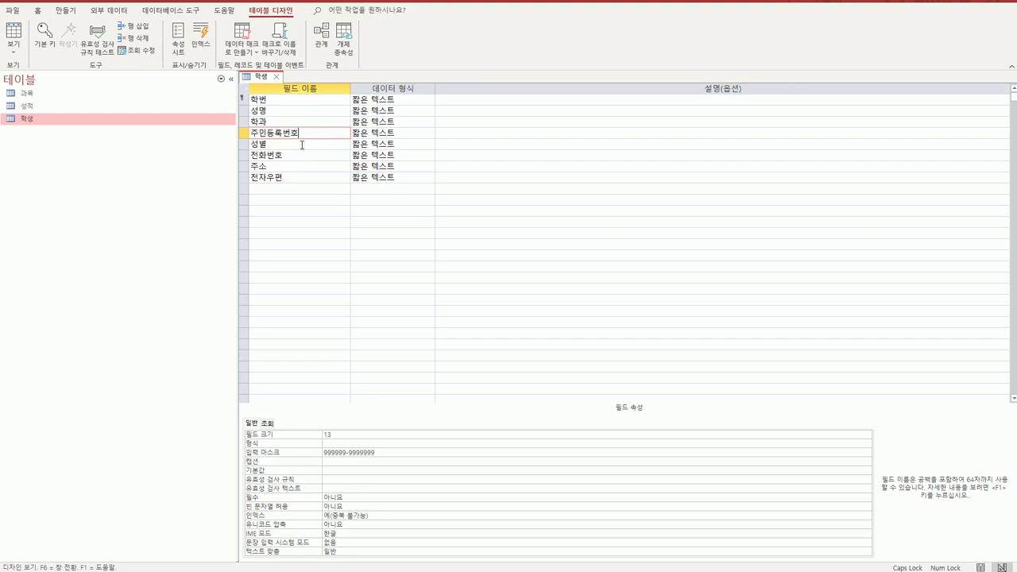
click(340, 464)
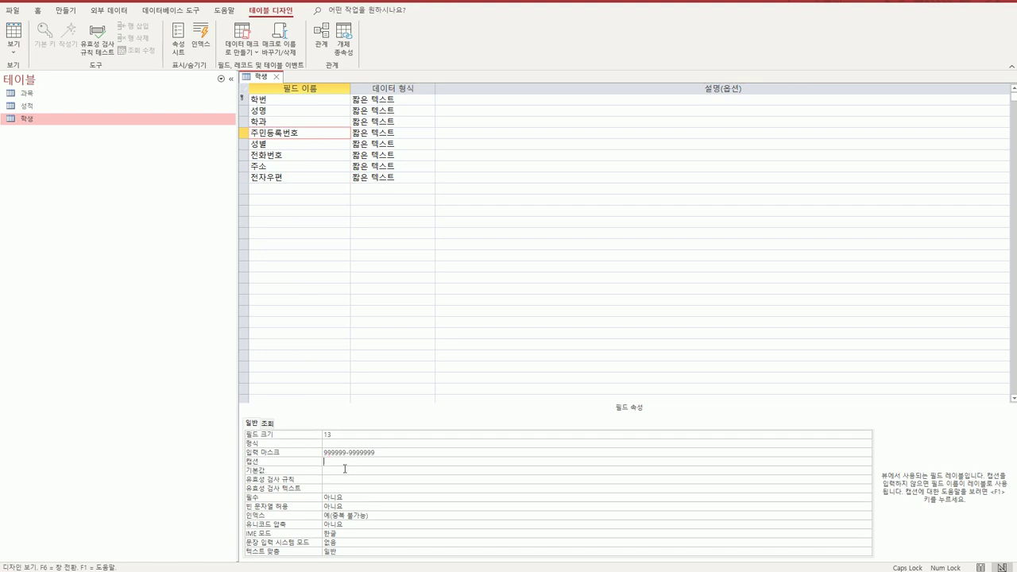
key(shift+F2)
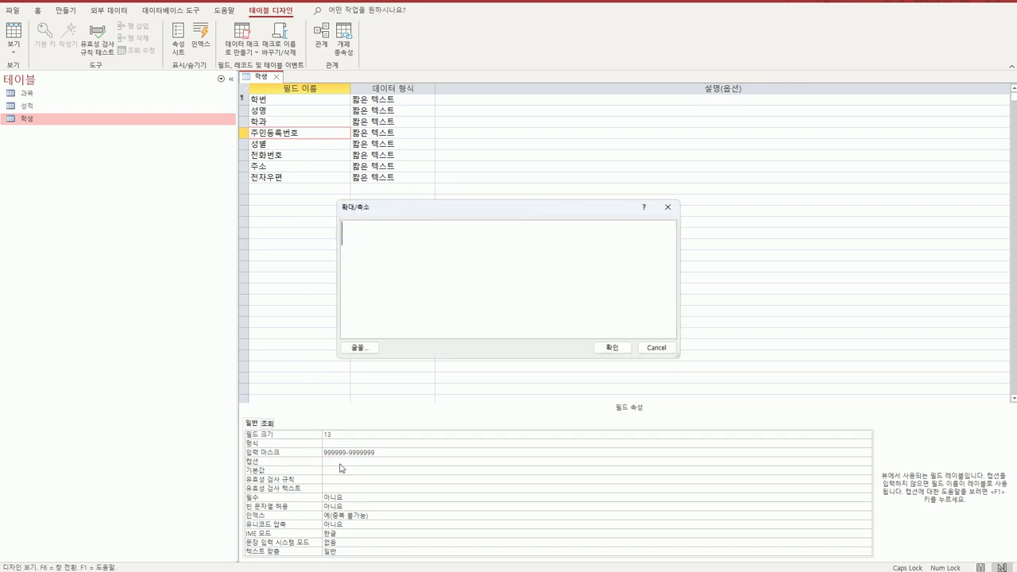
text(WN)
key(BackSpace)
key(BackSpace)
key(Hangul)
text(주미ㄴ번호)
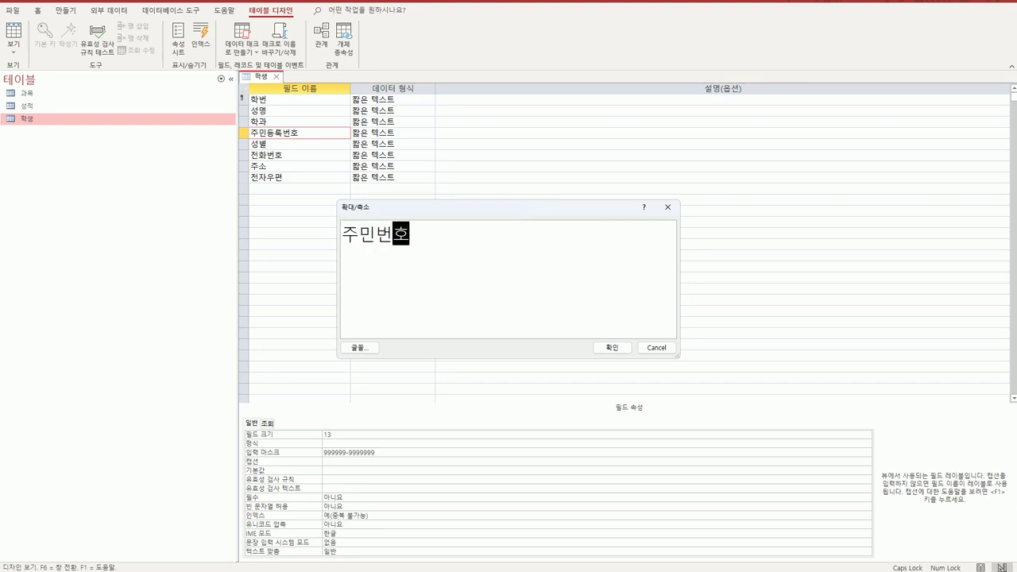
click(612, 347)
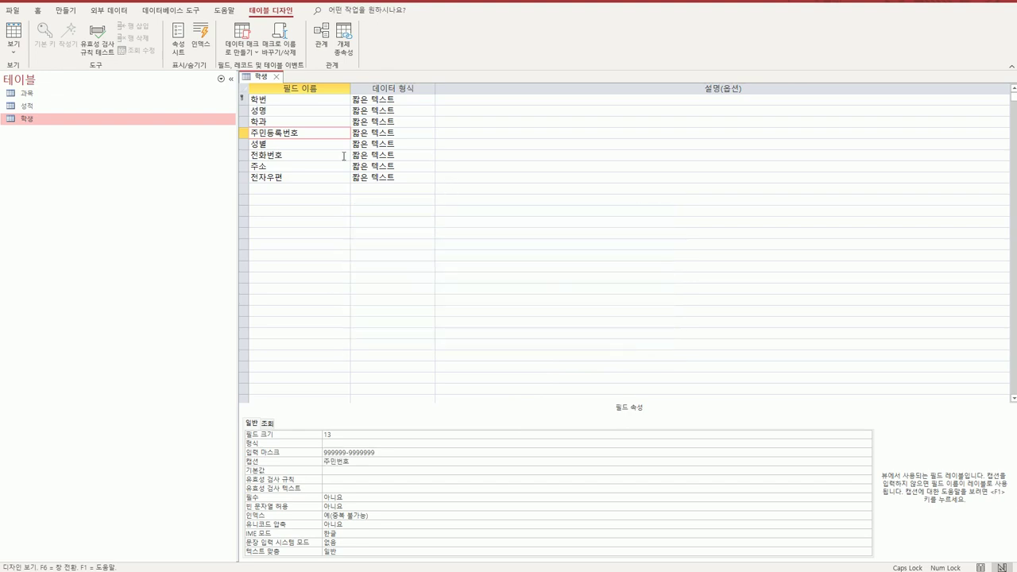
Step: Change the data type of the 성별 field to Yes/No
click(302, 147)
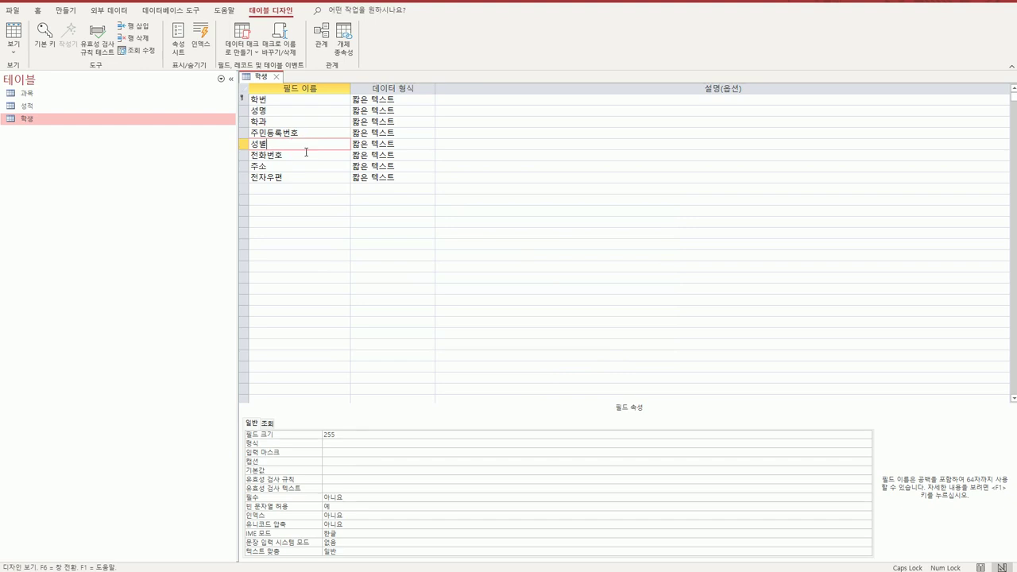
click(419, 146)
click(430, 144)
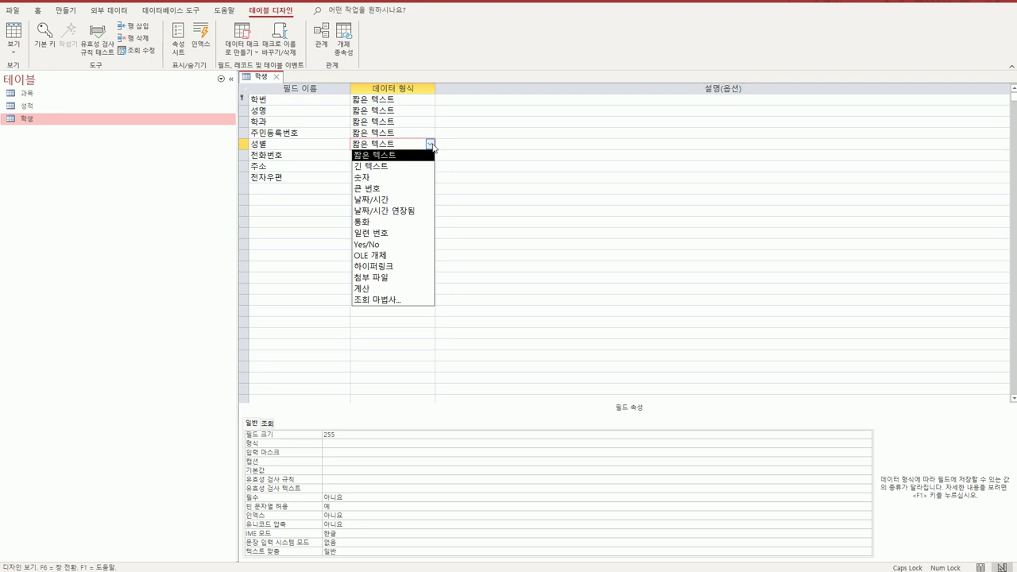
click(398, 245)
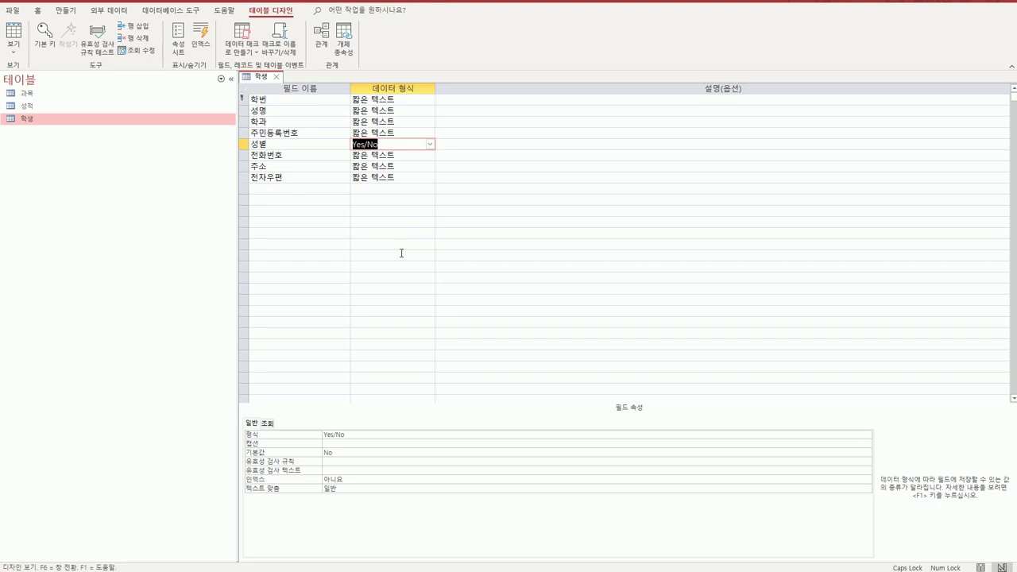
Step: Close the 학생 table, saving its design changes and accepting the possible data loss
click(276, 77)
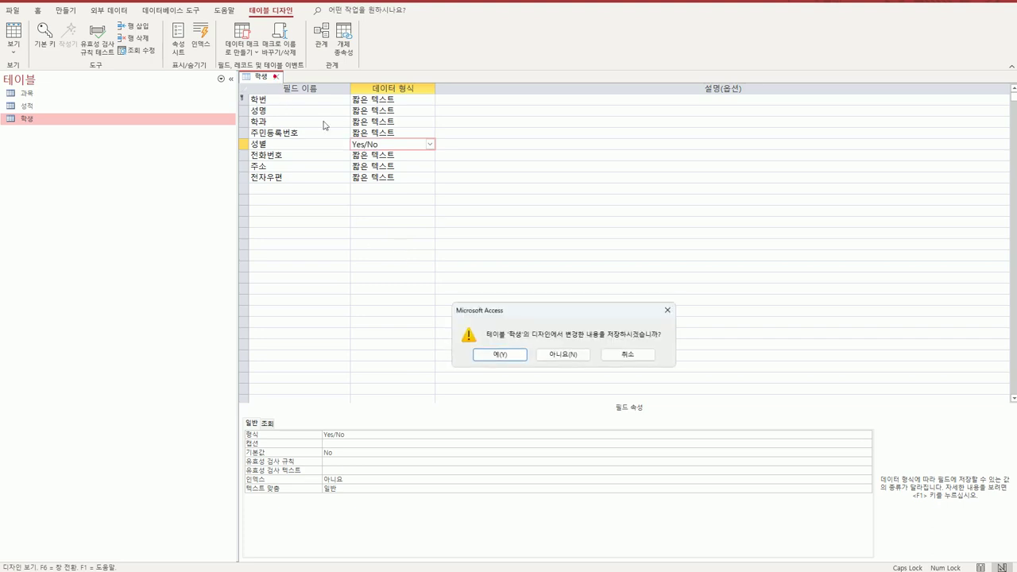
click(515, 361)
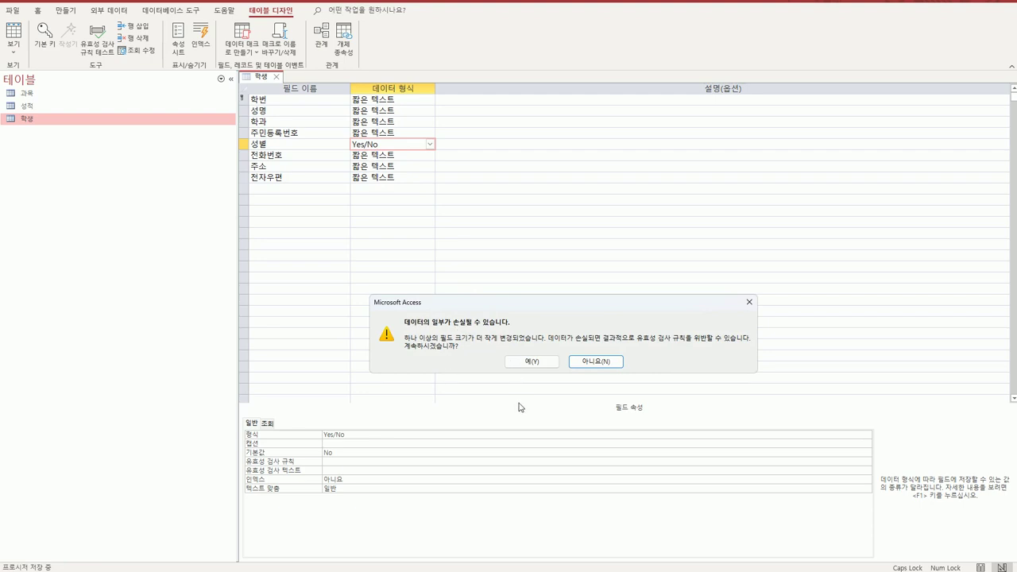
click(531, 364)
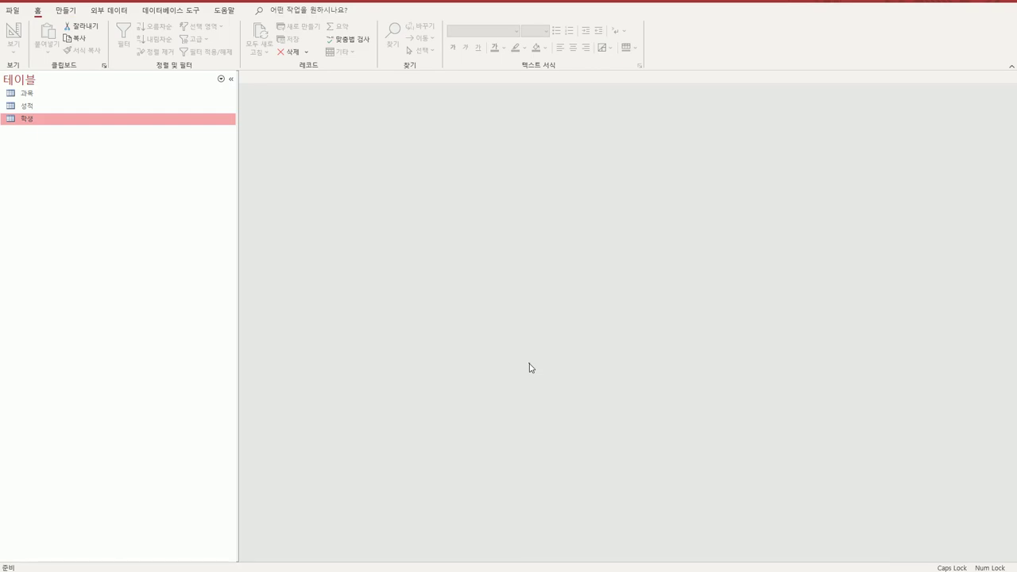